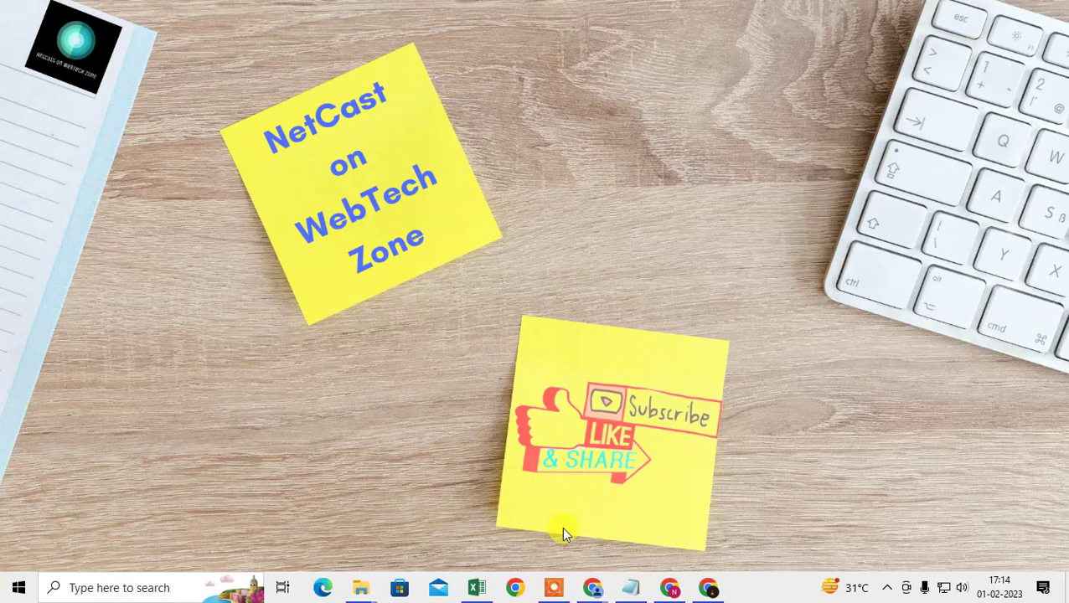
Step: Restore the Chrome window showing Password Manager settings from the taskbar
{"action": "left_click", "coordinate": [710, 588]}
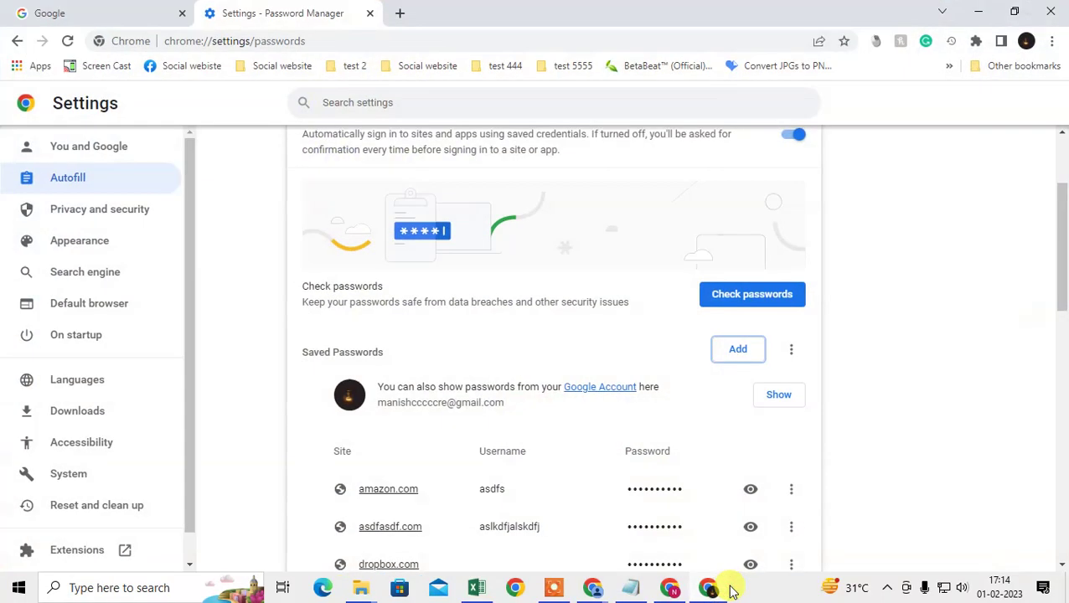
Step: Replace the Password Manager and Google tabs with a single blank New Tab
{"action": "left_click", "coordinate": [370, 13]}
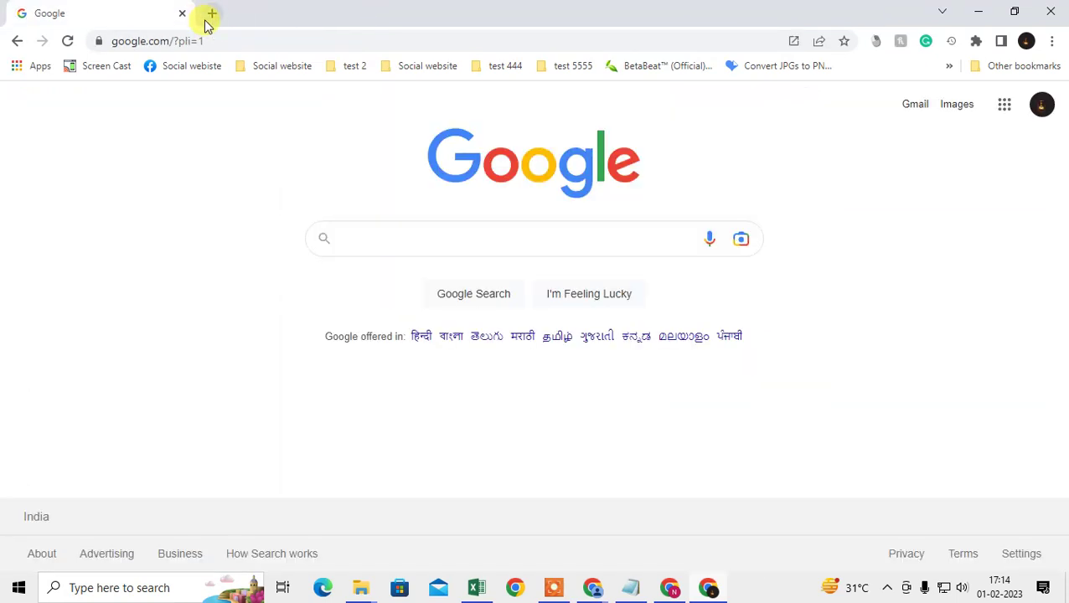
{"action": "left_click", "coordinate": [212, 13]}
{"action": "left_click", "coordinate": [176, 13]}
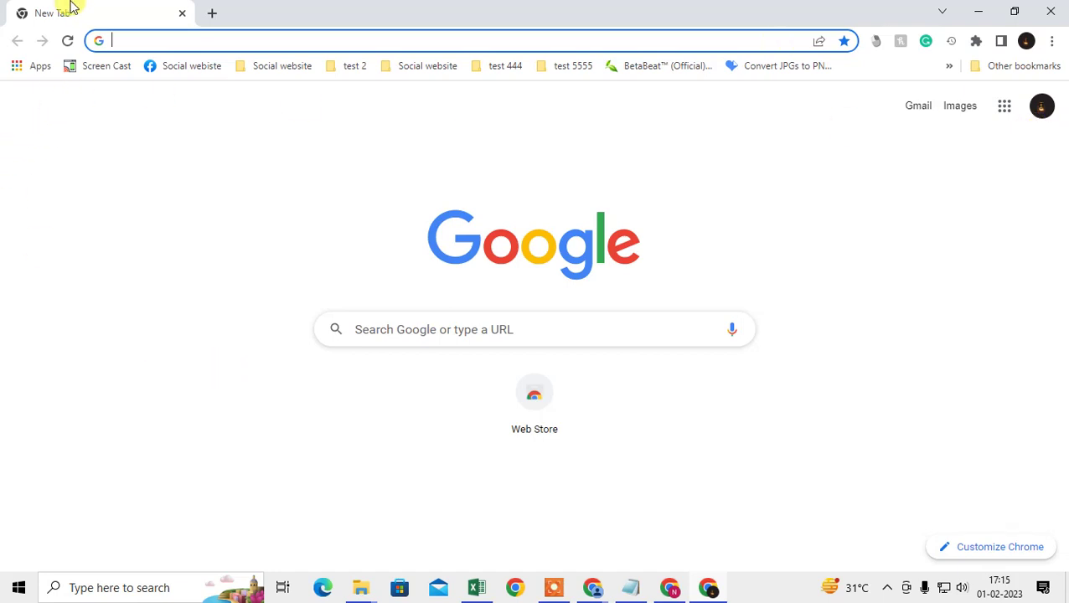
{"action": "left_click", "coordinate": [1053, 44]}
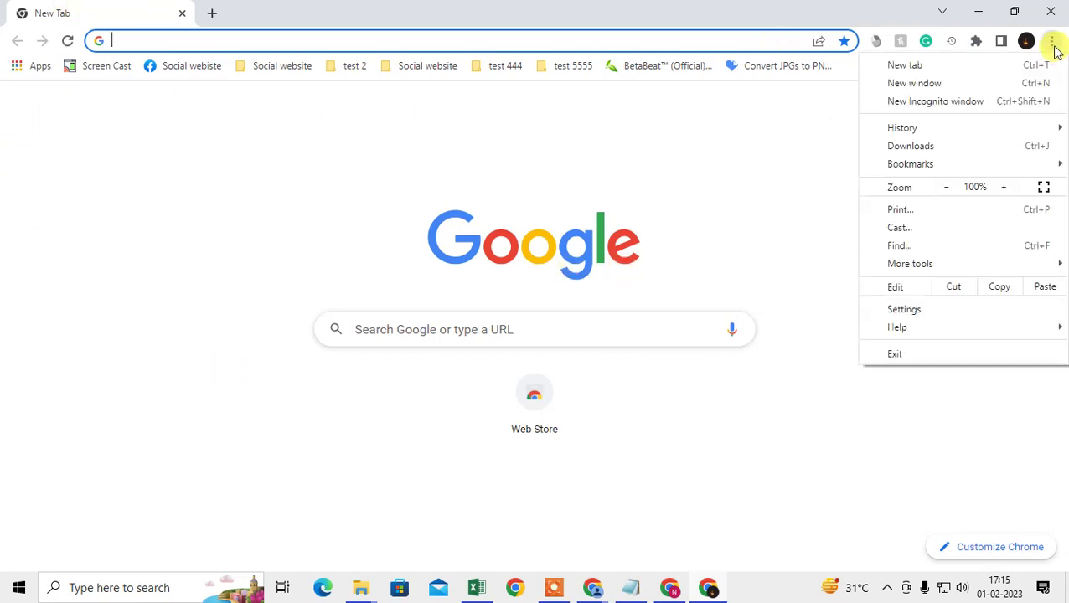
{"action": "mouse_move", "coordinate": [897, 327]}
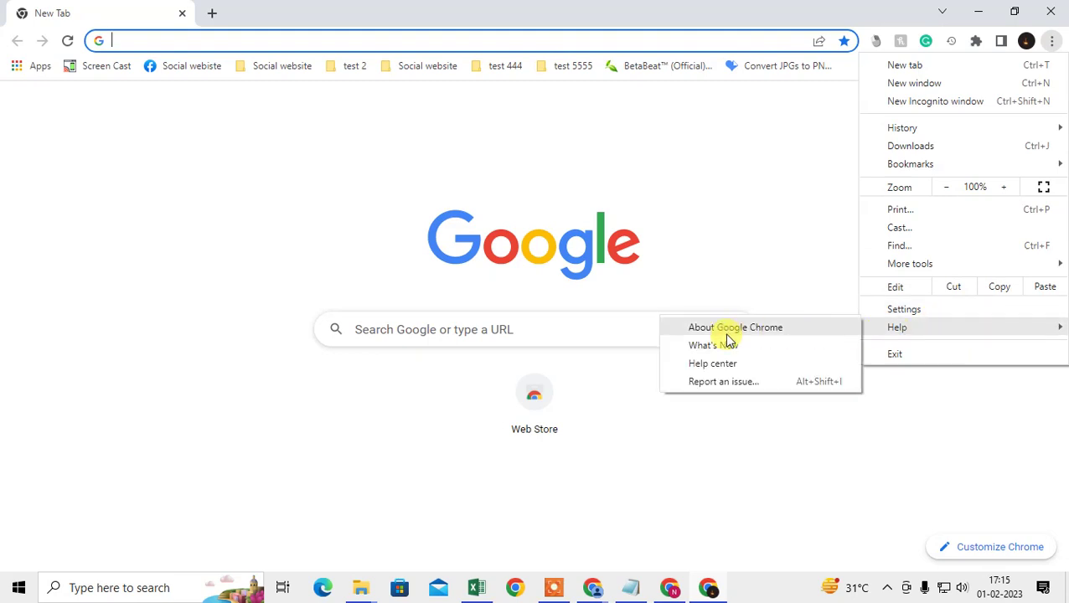
Step: Open About Google Chrome and highlight the 'up to date' status and version 109.0.5414.120
{"action": "left_click", "coordinate": [779, 334]}
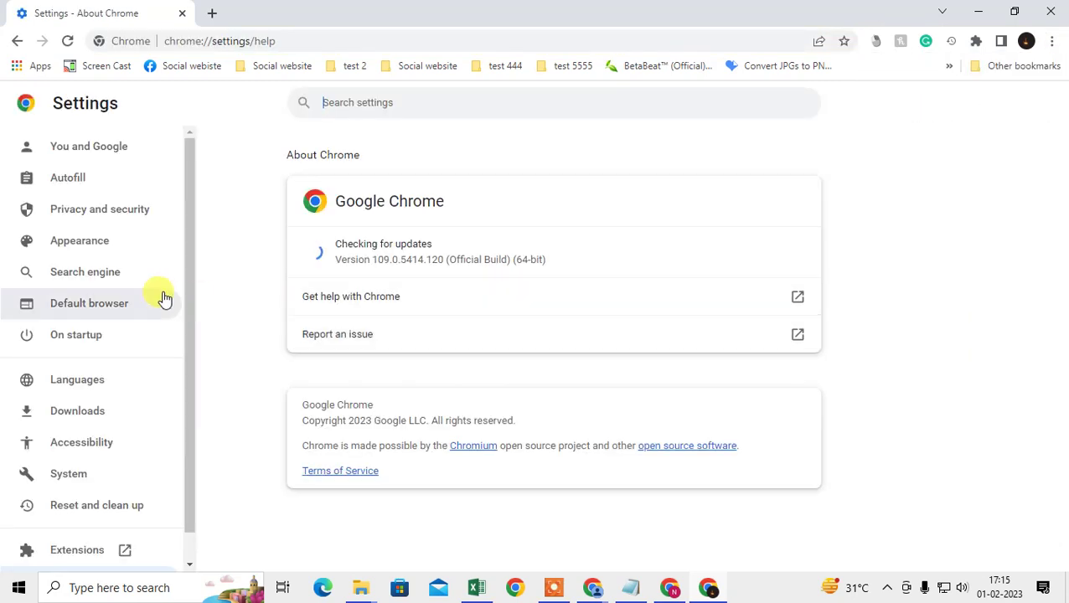
{"action": "left_click_drag", "start_coordinate": [336, 244], "coordinate": [408, 244]}
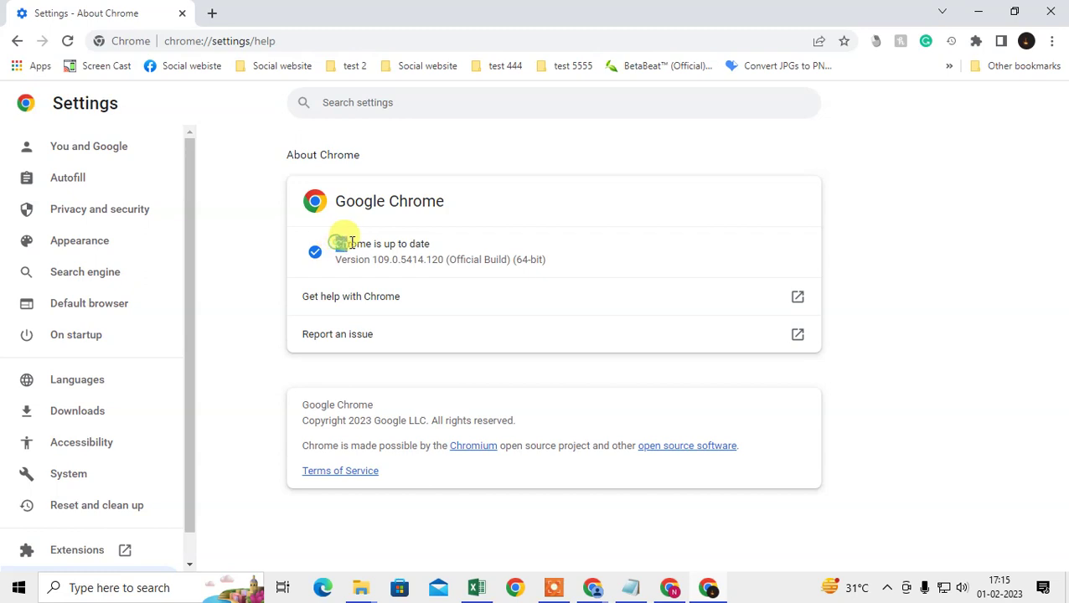
{"action": "left_click_drag", "start_coordinate": [335, 243], "coordinate": [424, 245]}
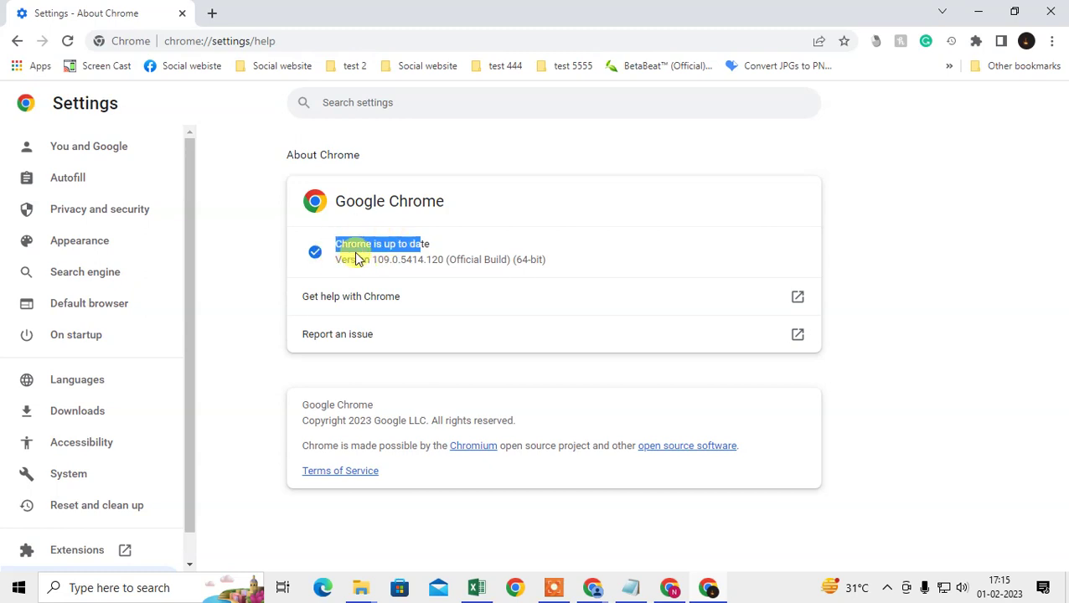
{"action": "left_click_drag", "start_coordinate": [722, 241], "coordinate": [756, 269]}
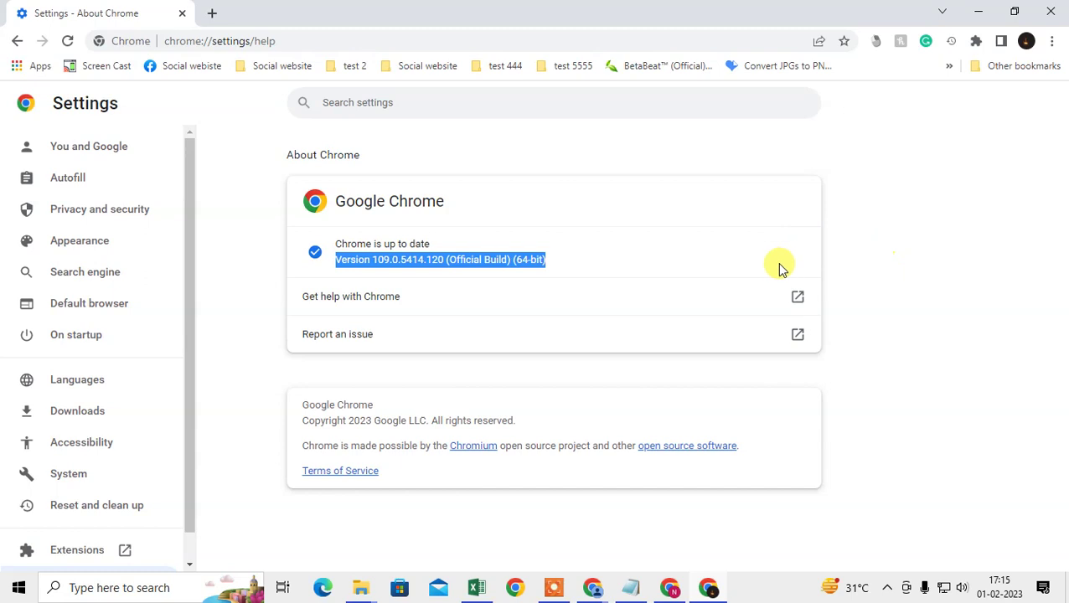
Step: Swap the About Chrome tab for a fresh blank tab
{"action": "left_click", "coordinate": [211, 13]}
{"action": "left_click", "coordinate": [182, 13]}
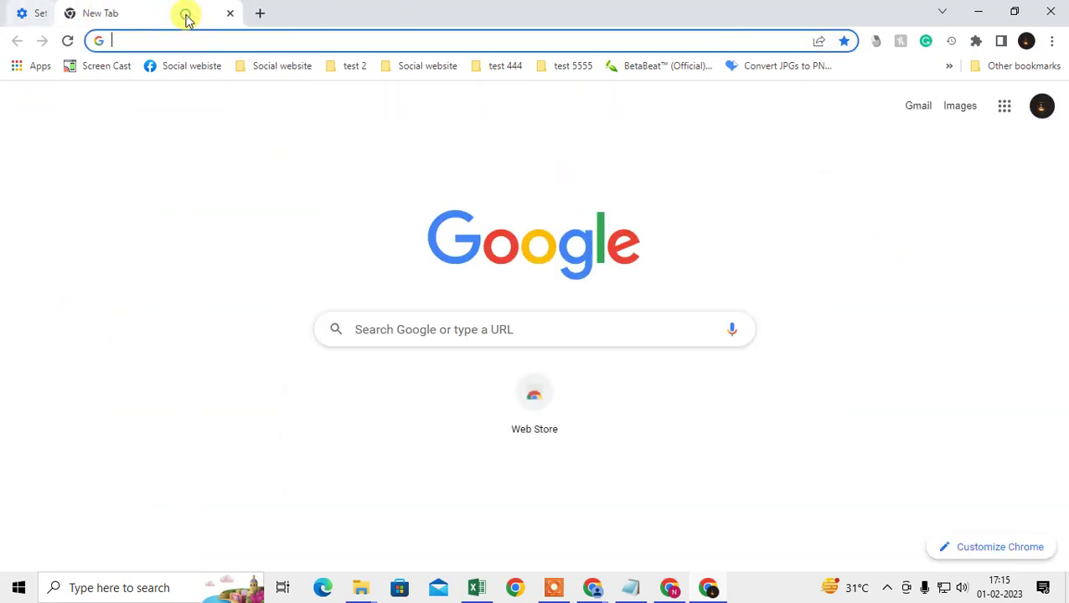
{"action": "left_click", "coordinate": [248, 182]}
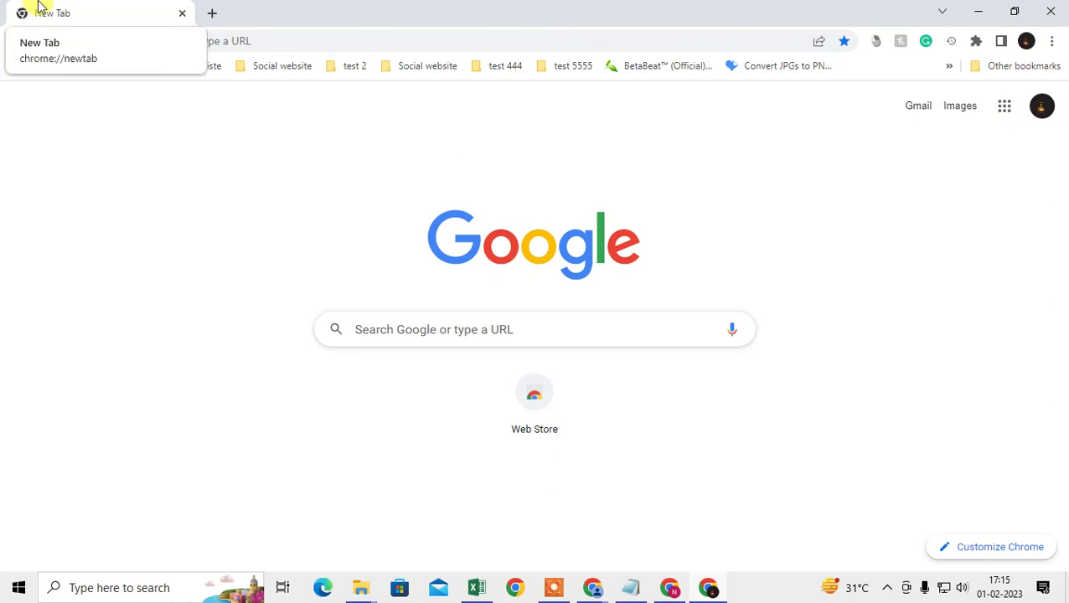
Step: Open Settings and go to Autofill's Password Manager section
{"action": "left_click", "coordinate": [1052, 42]}
{"action": "left_click", "coordinate": [927, 310]}
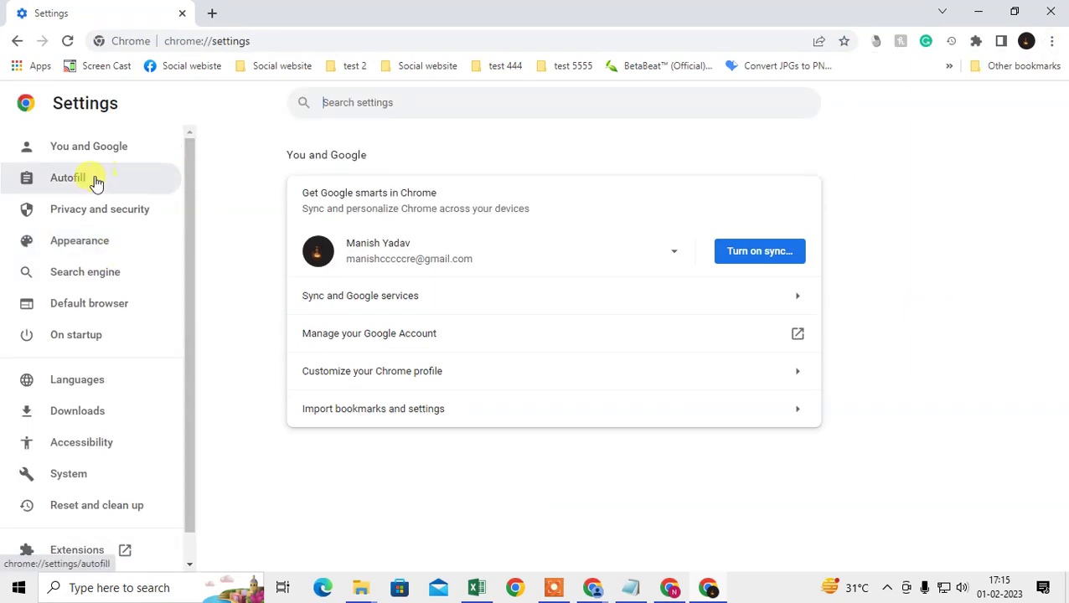
{"action": "left_click", "coordinate": [95, 182]}
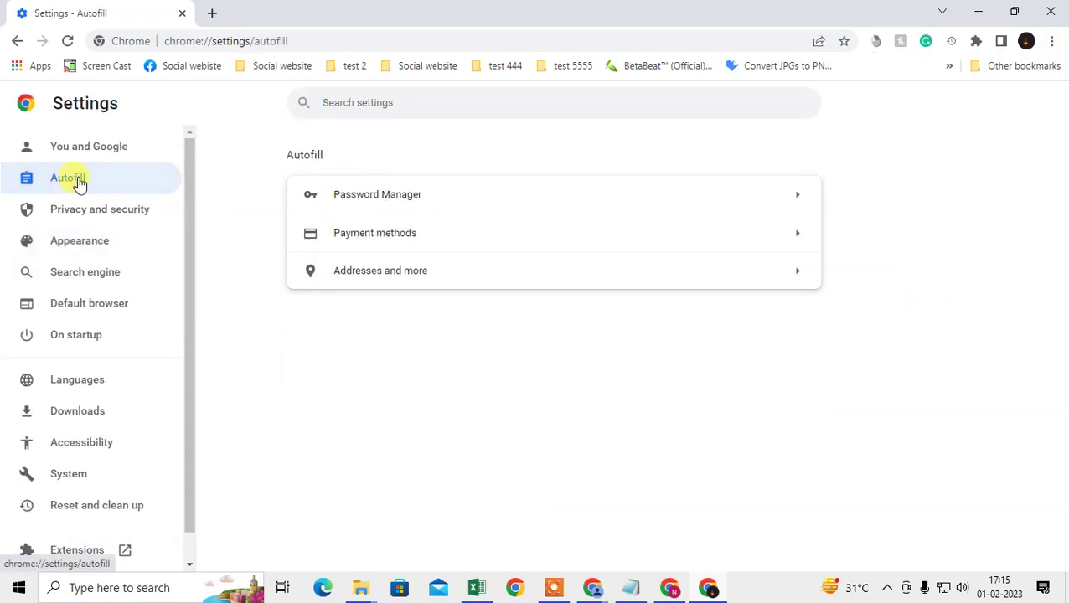
{"action": "left_click", "coordinate": [512, 201]}
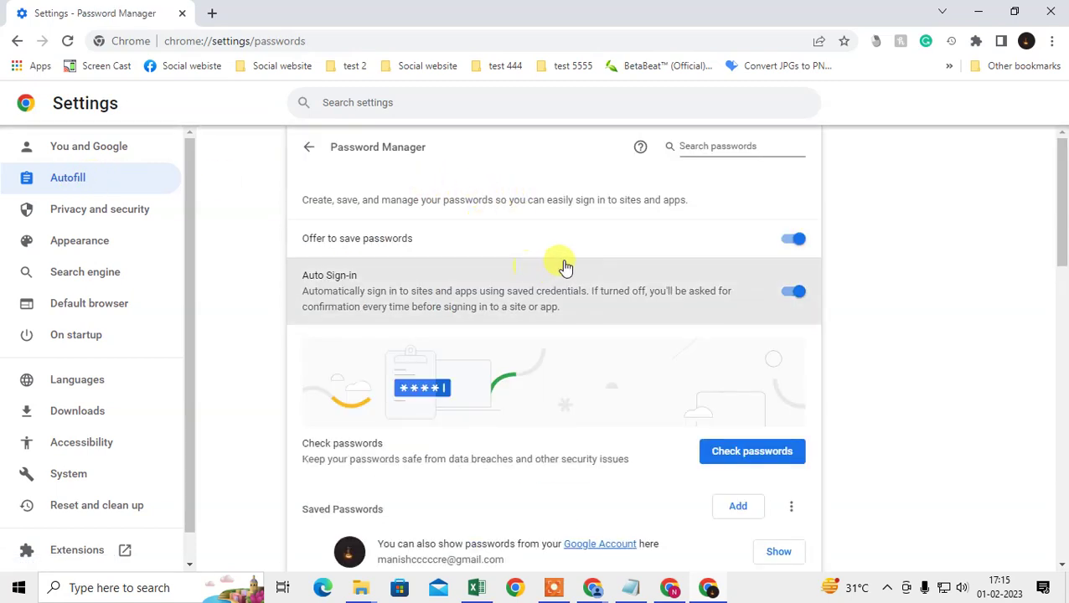
Step: Toggle Offer to save passwords and Auto Sign-in off and back on, leaving both enabled
{"action": "left_click_drag", "start_coordinate": [298, 239], "coordinate": [424, 247]}
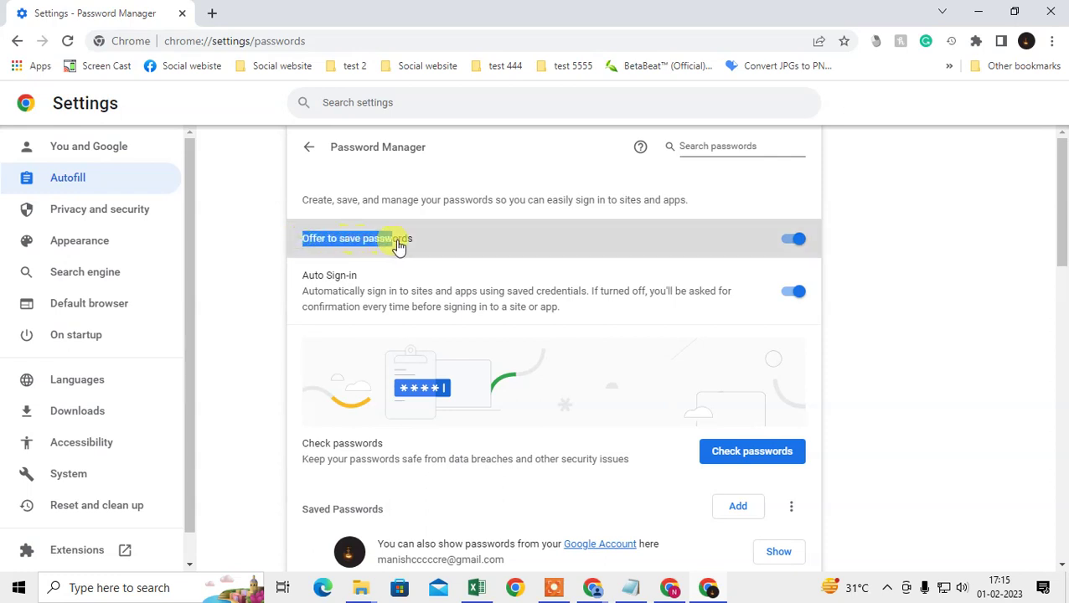
{"action": "left_click", "coordinate": [792, 240]}
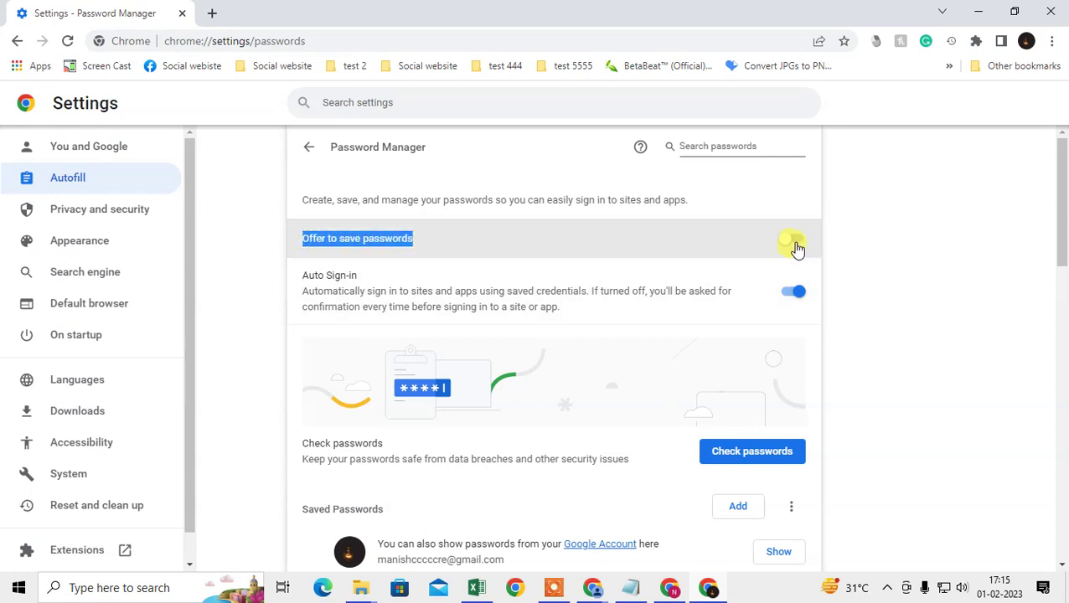
{"action": "left_click", "coordinate": [938, 235]}
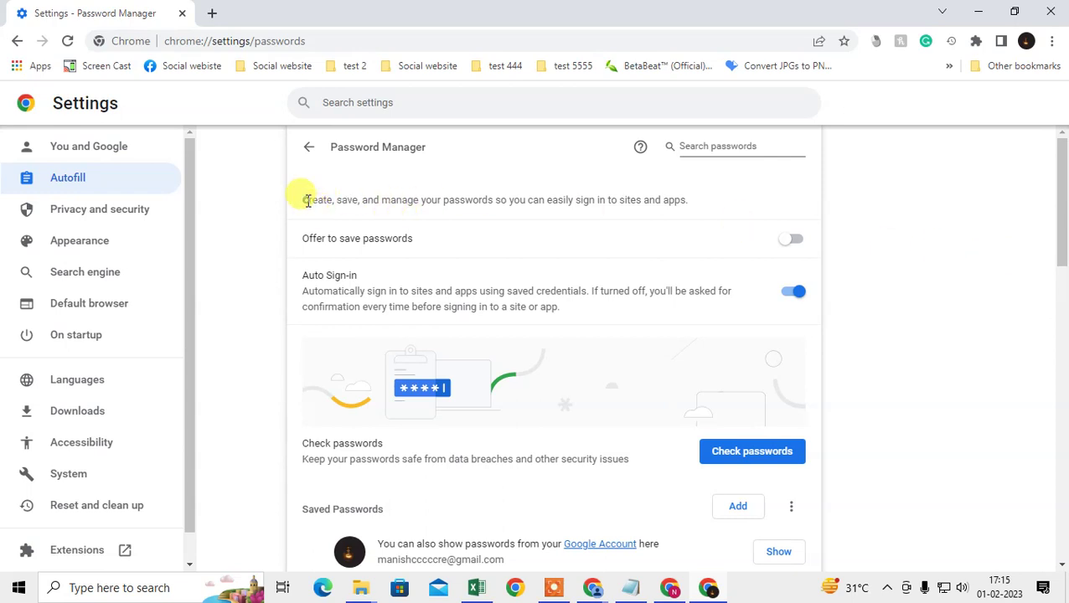
{"action": "left_click_drag", "start_coordinate": [303, 200], "coordinate": [339, 200]}
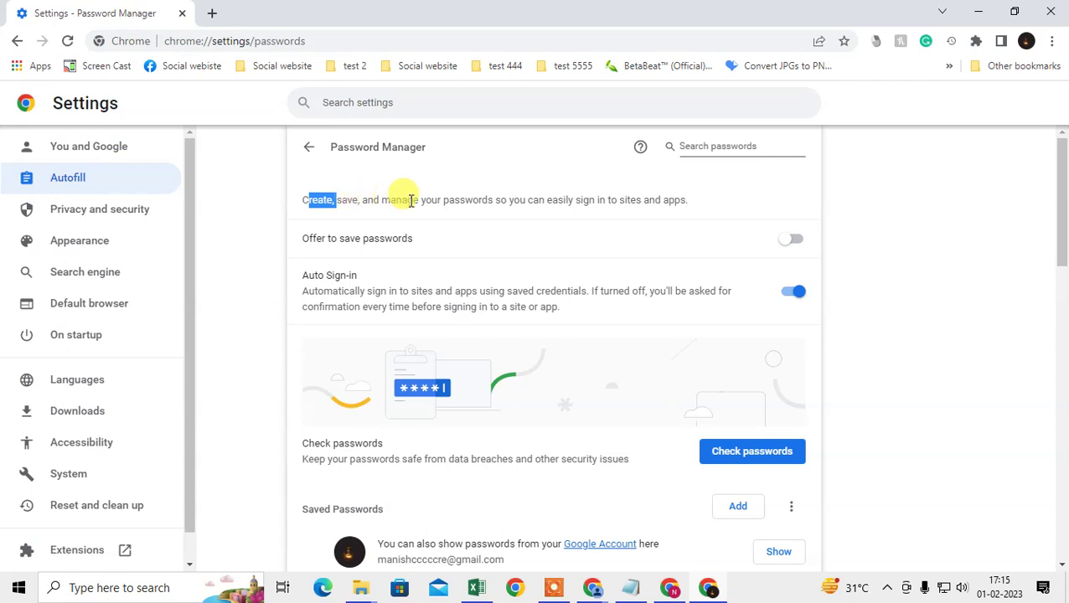
{"action": "left_click", "coordinate": [449, 200]}
{"action": "left_click_drag", "start_coordinate": [450, 200], "coordinate": [614, 199]}
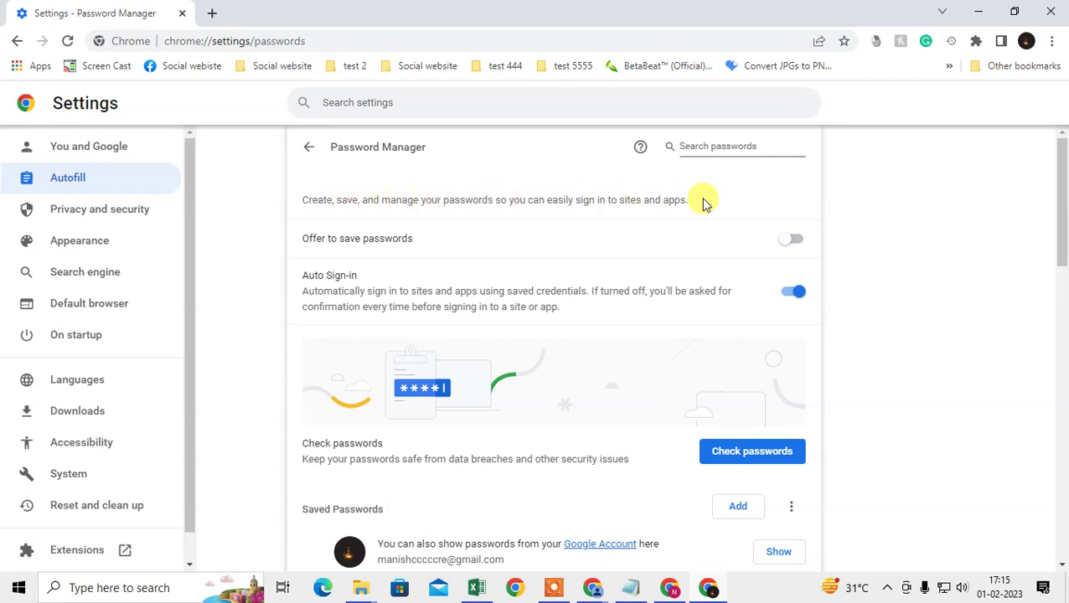
{"action": "left_click_drag", "start_coordinate": [704, 202], "coordinate": [579, 201]}
{"action": "left_click", "coordinate": [969, 232]}
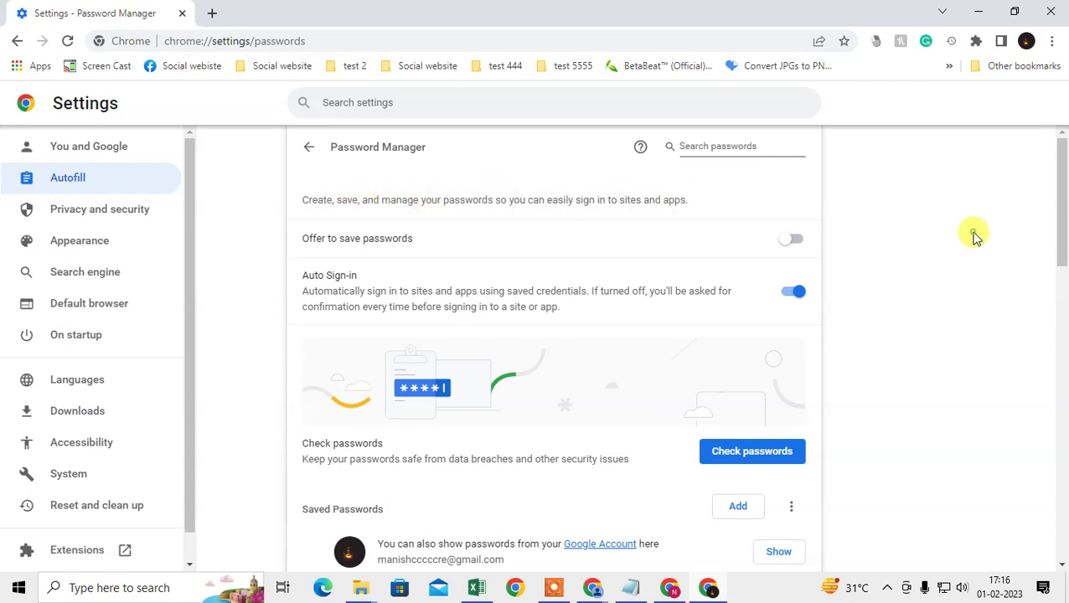
{"action": "left_click", "coordinate": [790, 240]}
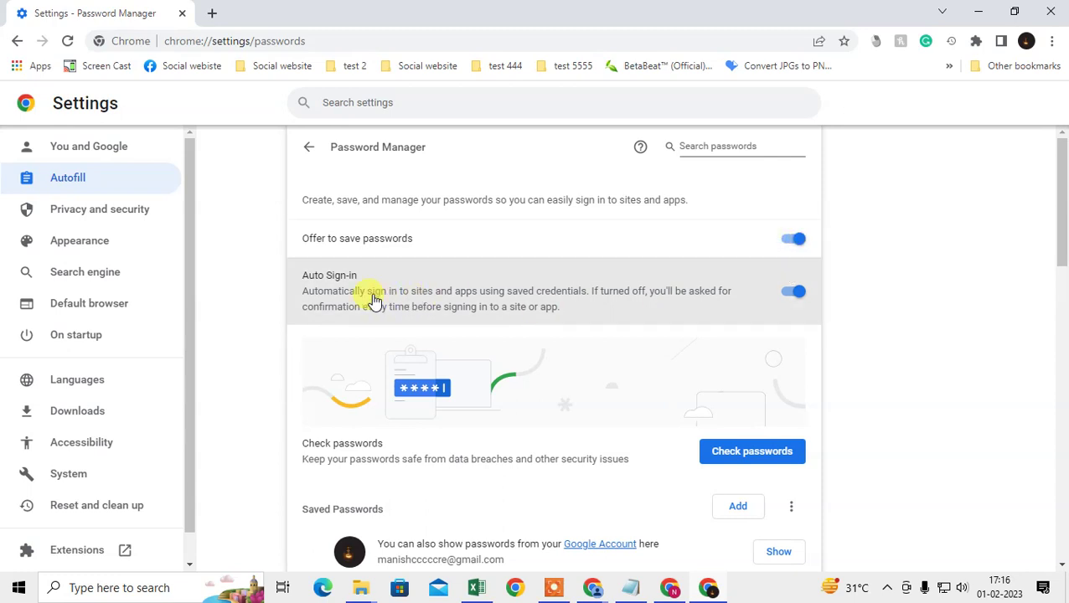
{"action": "left_click", "coordinate": [796, 300]}
{"action": "left_click", "coordinate": [796, 301]}
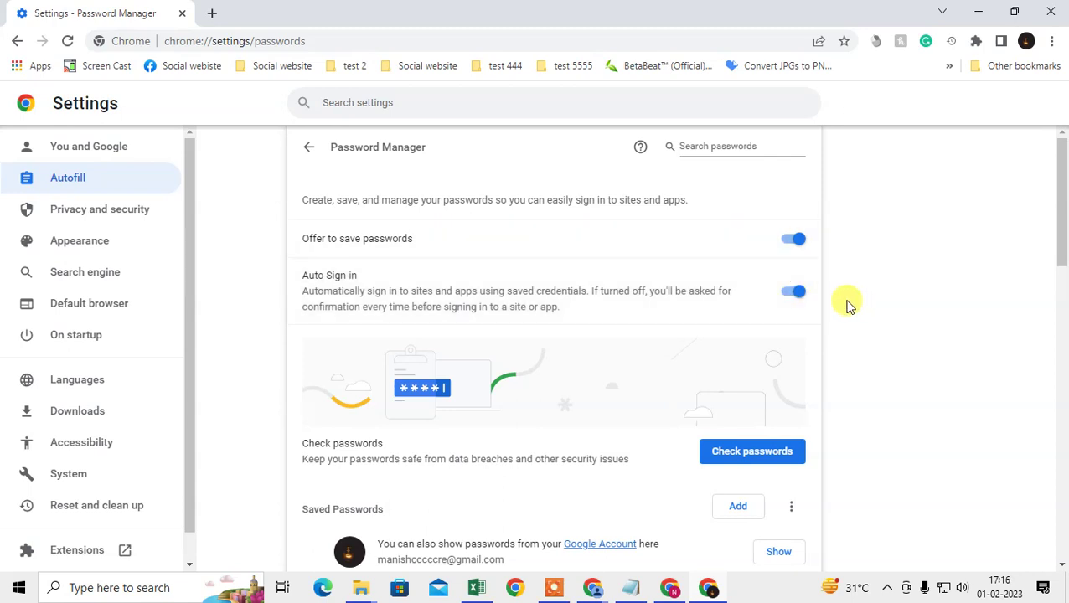
Step: Switch Auto Sign-in off and back on again
{"action": "scroll", "coordinate": [708, 261], "scroll_direction": "down", "scroll_amount": 1}
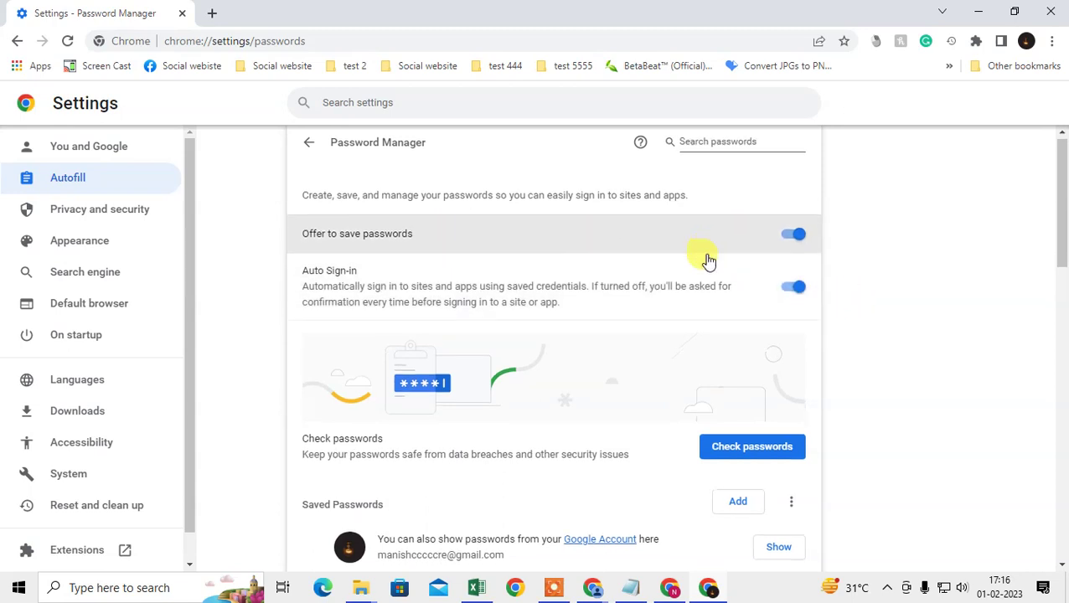
{"action": "scroll", "coordinate": [539, 496], "scroll_direction": "down", "scroll_amount": 3}
{"action": "scroll", "coordinate": [619, 335], "scroll_direction": "up", "scroll_amount": 3}
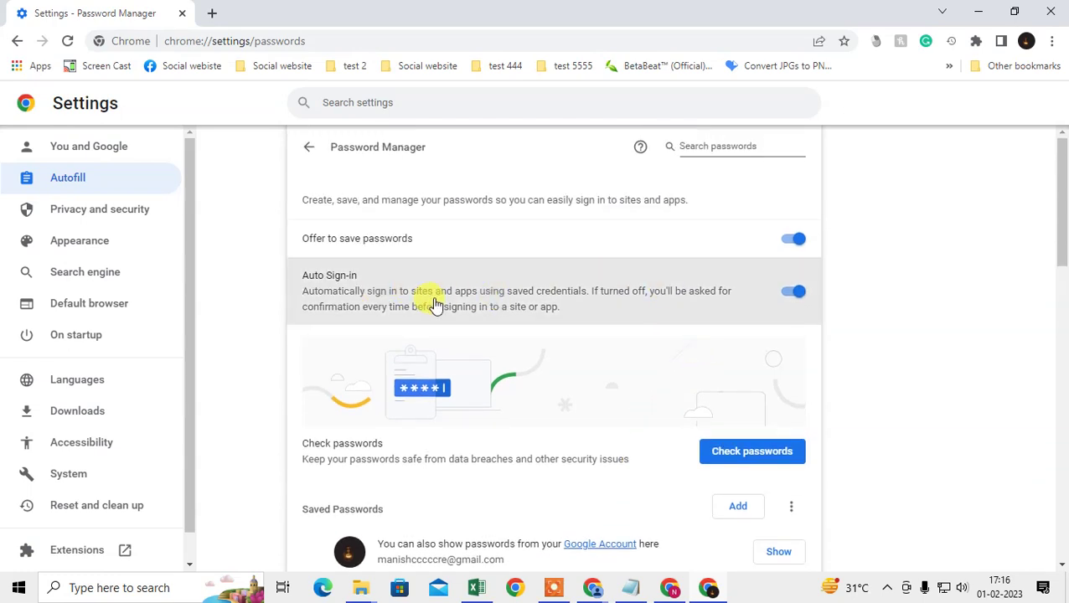
{"action": "left_click", "coordinate": [796, 294]}
{"action": "left_click", "coordinate": [794, 295]}
Step: Scroll to the Saved Passwords list and start adding a new password entry
{"action": "scroll", "coordinate": [699, 286], "scroll_direction": "down", "scroll_amount": 5}
{"action": "scroll", "coordinate": [430, 302], "scroll_direction": "down", "scroll_amount": 5}
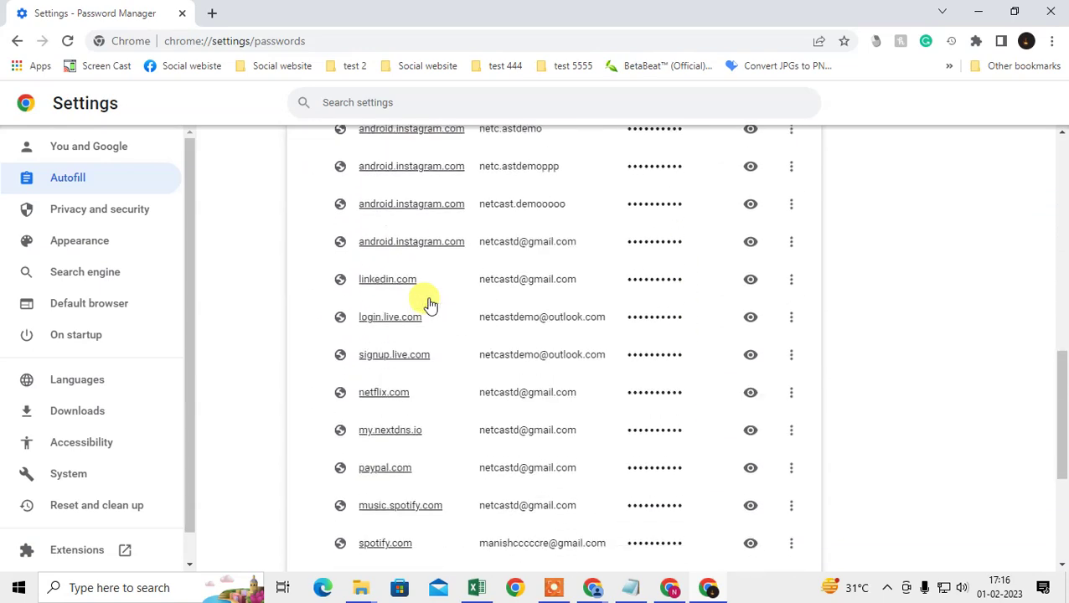
{"action": "scroll", "coordinate": [429, 302], "scroll_direction": "up", "scroll_amount": 5}
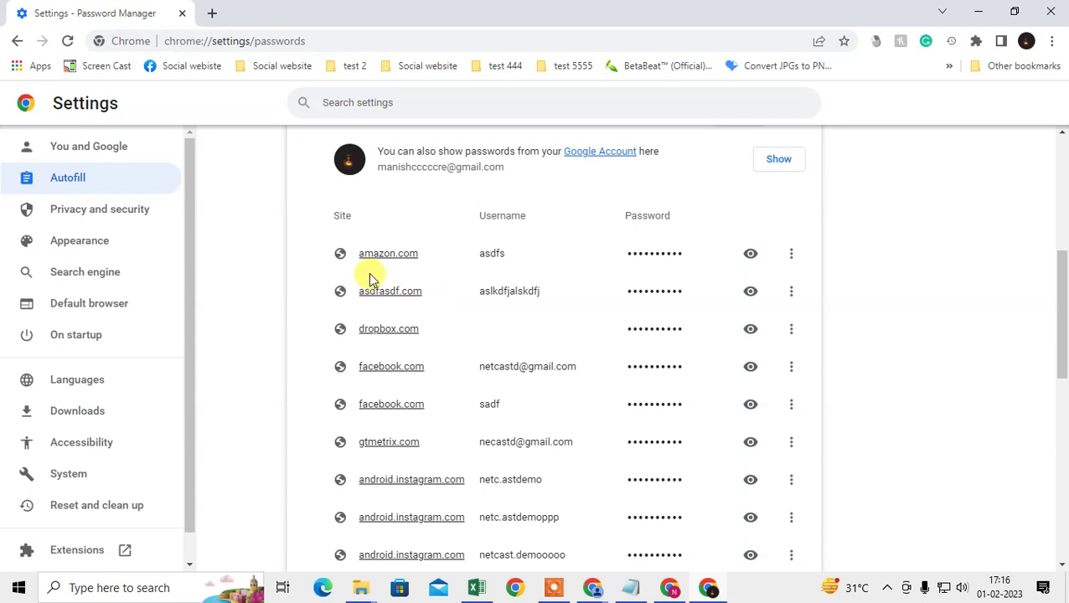
{"action": "scroll", "coordinate": [522, 380], "scroll_direction": "up", "scroll_amount": 2}
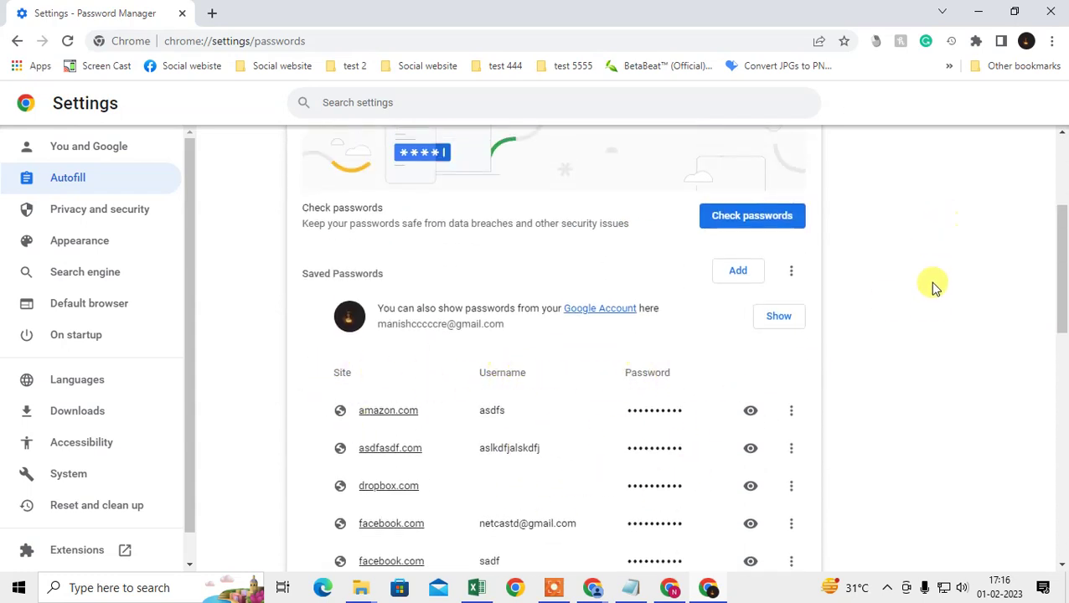
{"action": "scroll", "coordinate": [934, 311], "scroll_direction": "up", "scroll_amount": 3}
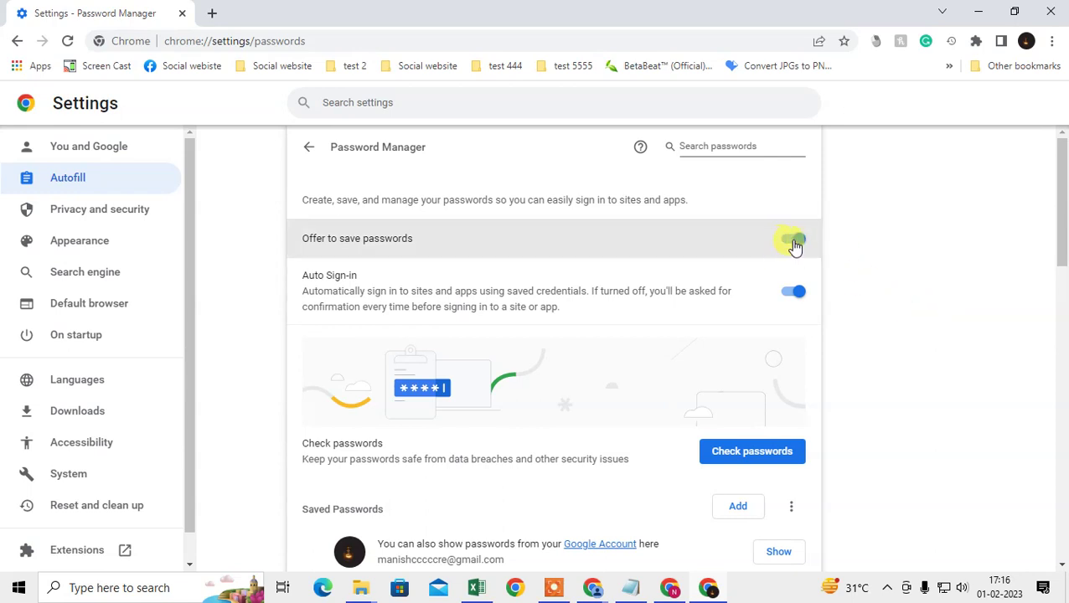
{"action": "scroll", "coordinate": [946, 259], "scroll_direction": "down", "scroll_amount": 2}
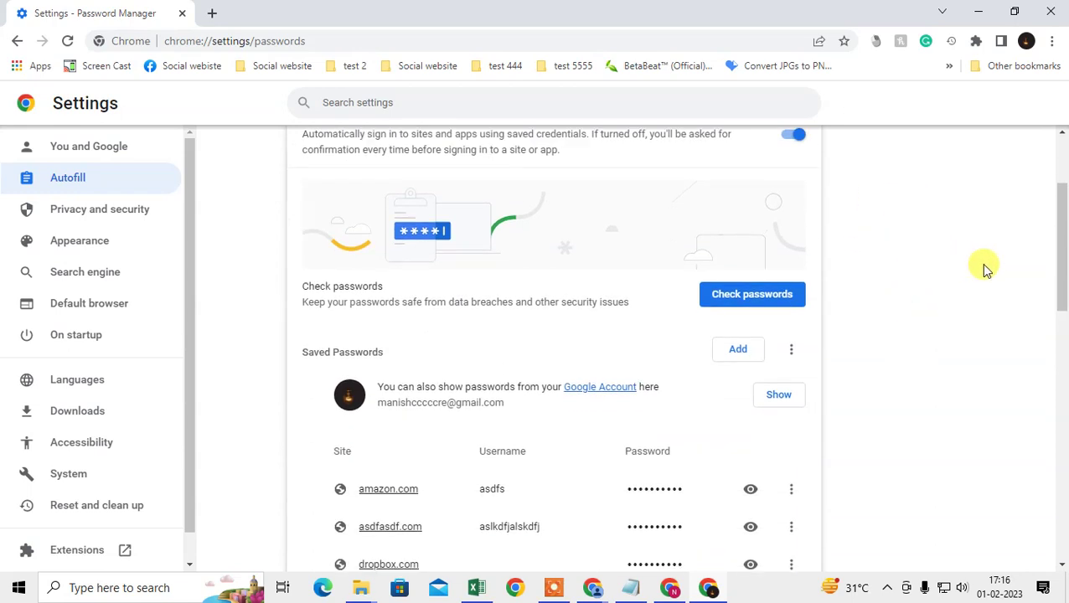
{"action": "left_click", "coordinate": [737, 350]}
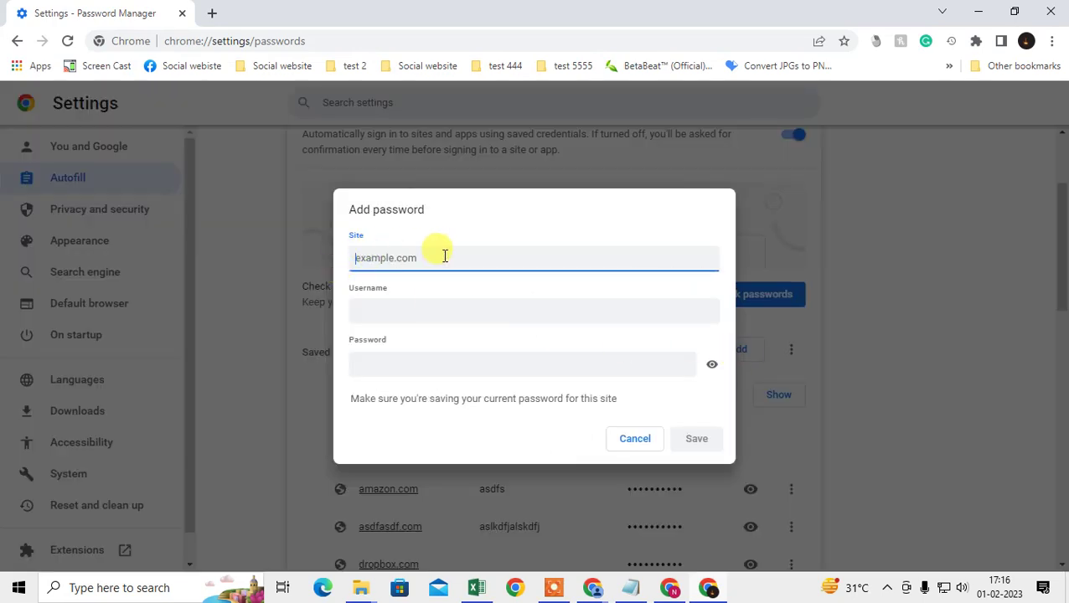
Step: Fill in site facasdfasd.com, username asldkfjslkdj and a password, then save the entry
{"action": "left_click", "coordinate": [385, 306]}
{"action": "left_click", "coordinate": [396, 366]}
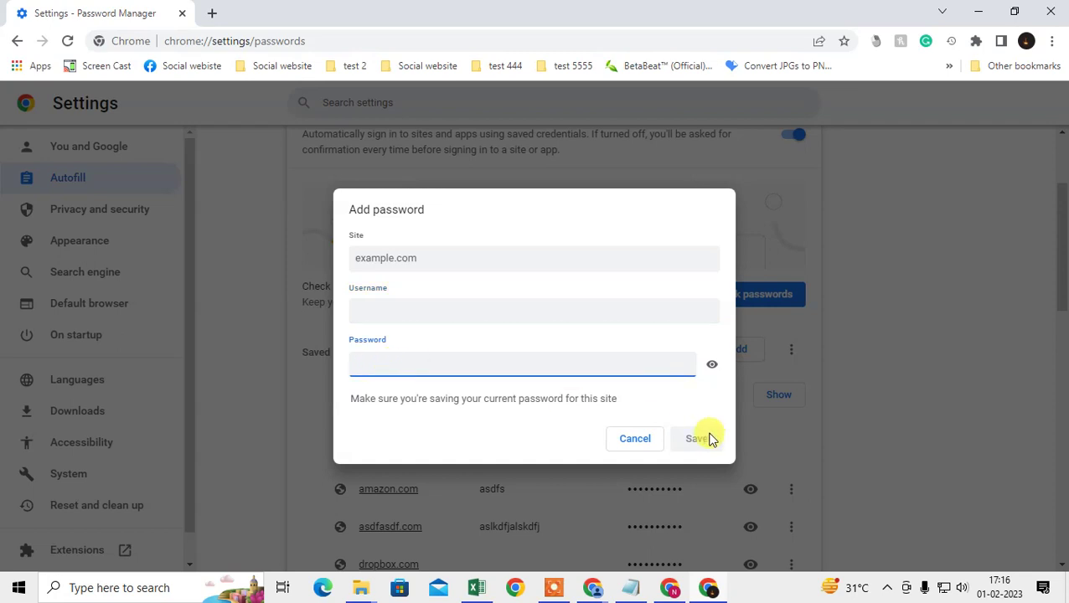
{"action": "left_click", "coordinate": [454, 255]}
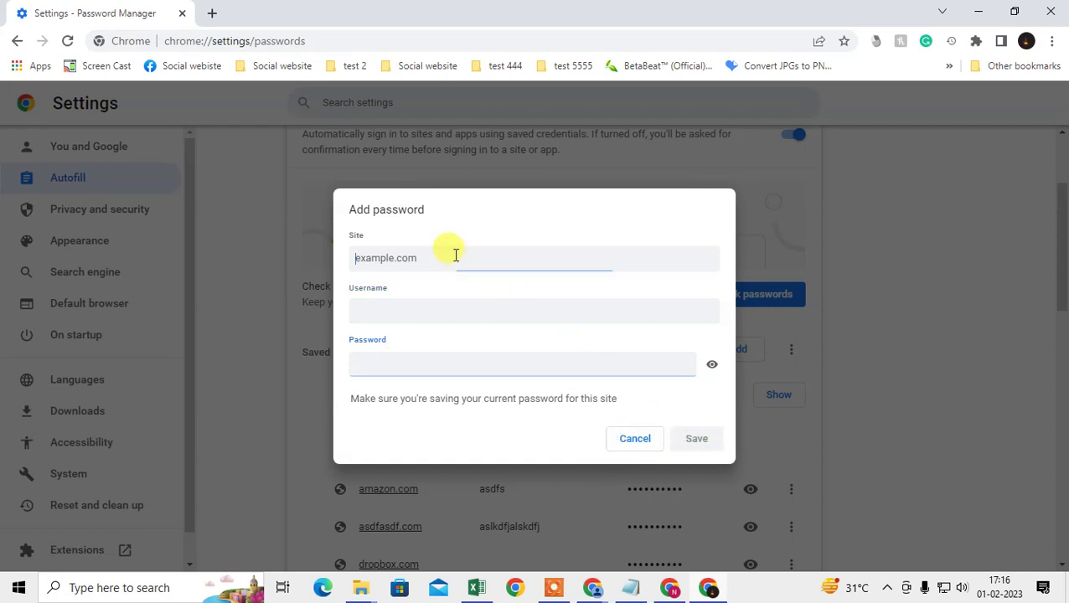
{"action": "type", "text": "facasdfasd.com"}
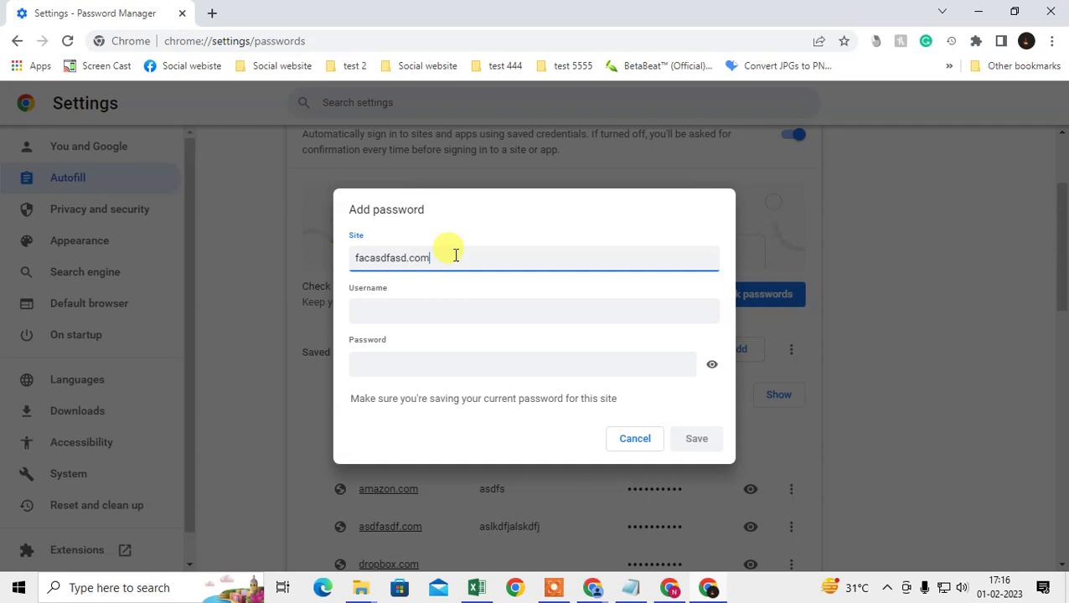
{"action": "key", "text": "Tab"}
{"action": "type", "text": "as"}
{"action": "key", "text": "Tab"}
{"action": "type", "text": "asd"}
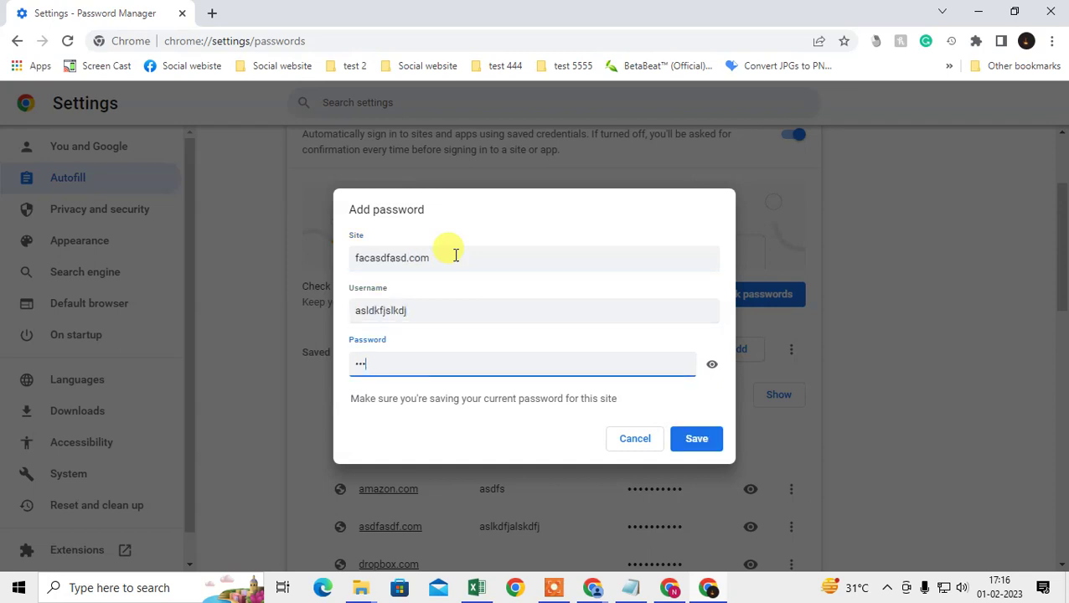
{"action": "left_click", "coordinate": [710, 438]}
{"action": "scroll", "coordinate": [708, 430], "scroll_direction": "down", "scroll_amount": 1}
Step: Review the saved passwords list for the facasdfasd.com entry, then add a new tab
{"action": "scroll", "coordinate": [699, 437], "scroll_direction": "down", "scroll_amount": 1}
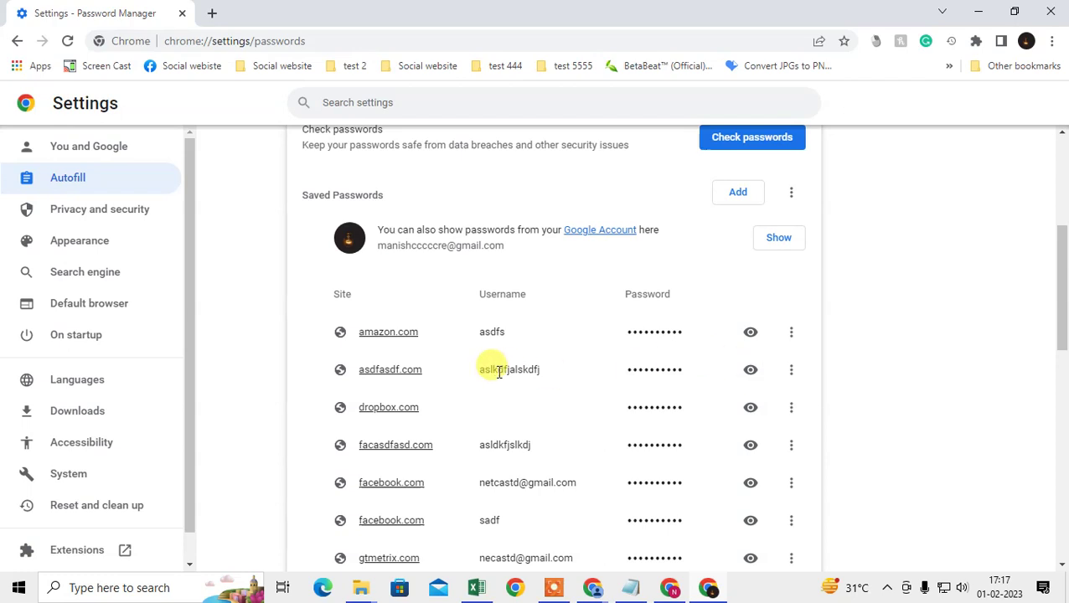
{"action": "left_click_drag", "start_coordinate": [624, 370], "coordinate": [683, 370]}
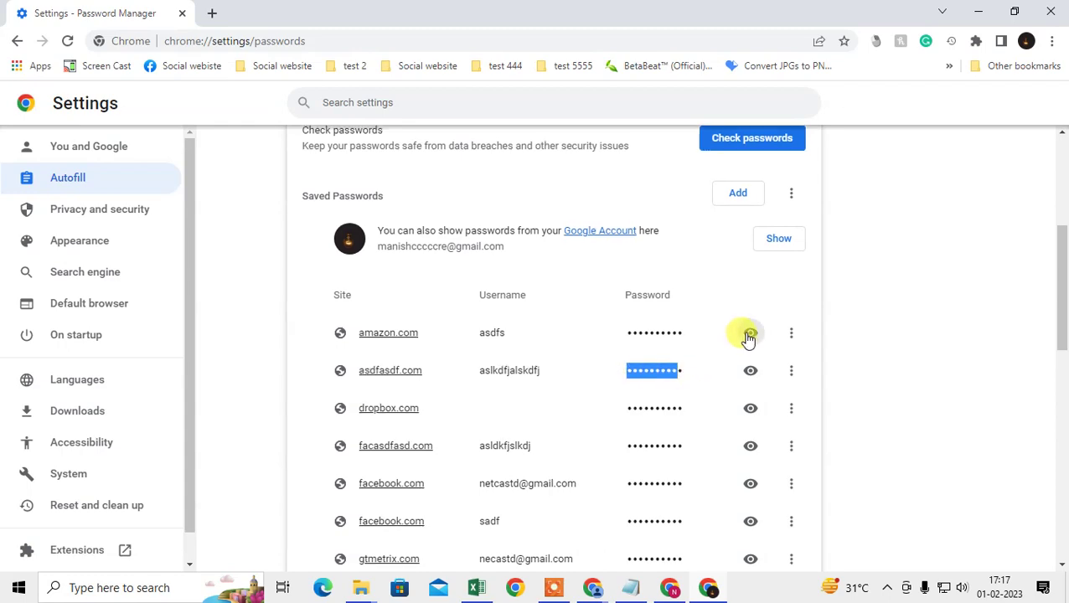
{"action": "scroll", "coordinate": [746, 339], "scroll_direction": "up", "scroll_amount": 4}
{"action": "scroll", "coordinate": [747, 338], "scroll_direction": "down", "scroll_amount": 5}
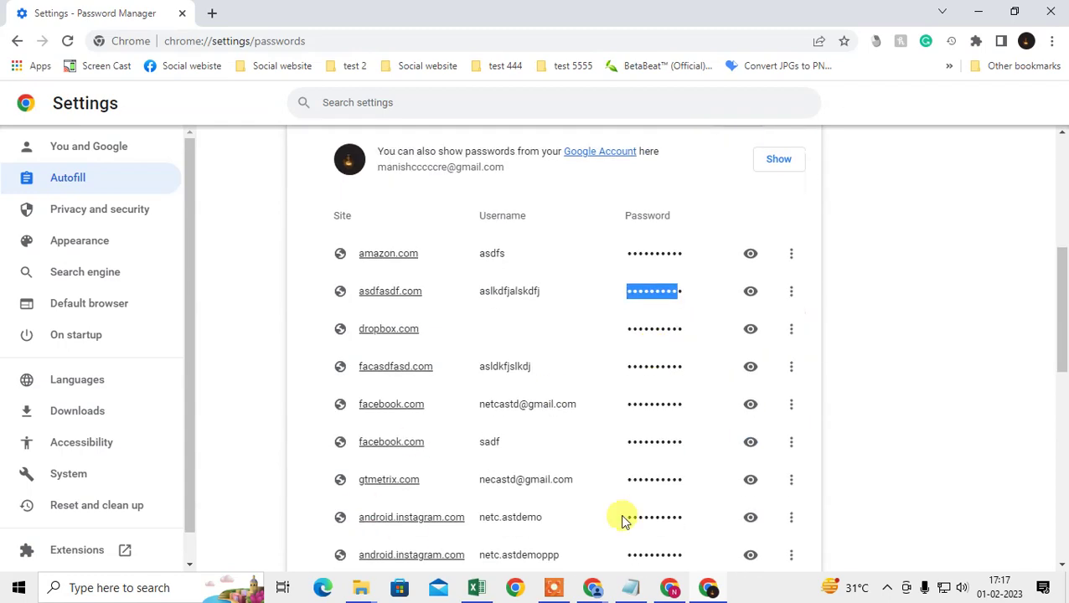
{"action": "scroll", "coordinate": [568, 500], "scroll_direction": "up", "scroll_amount": 4}
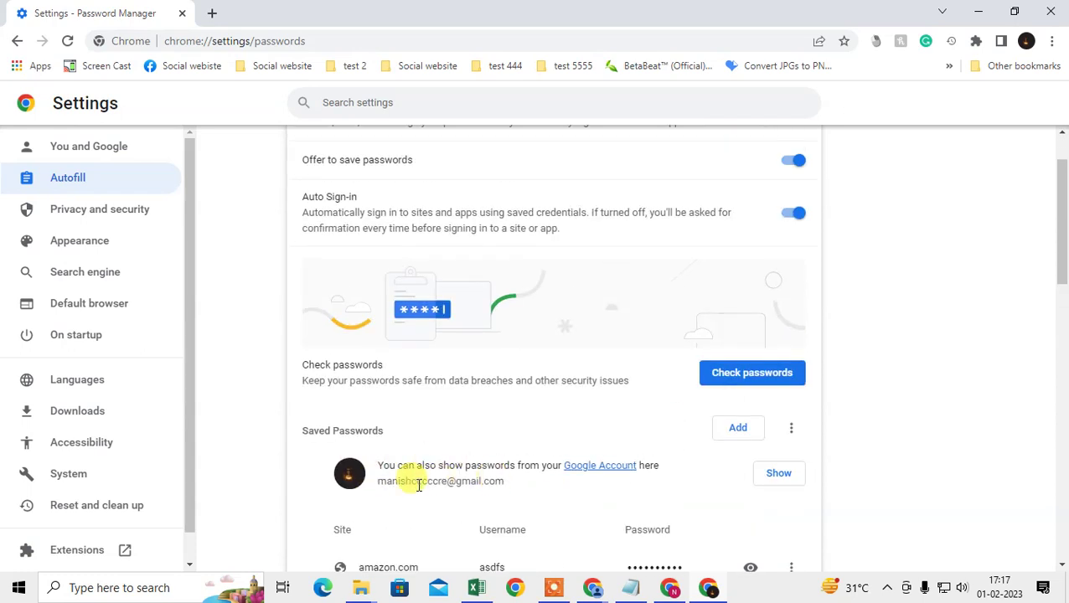
{"action": "left_click", "coordinate": [209, 12]}
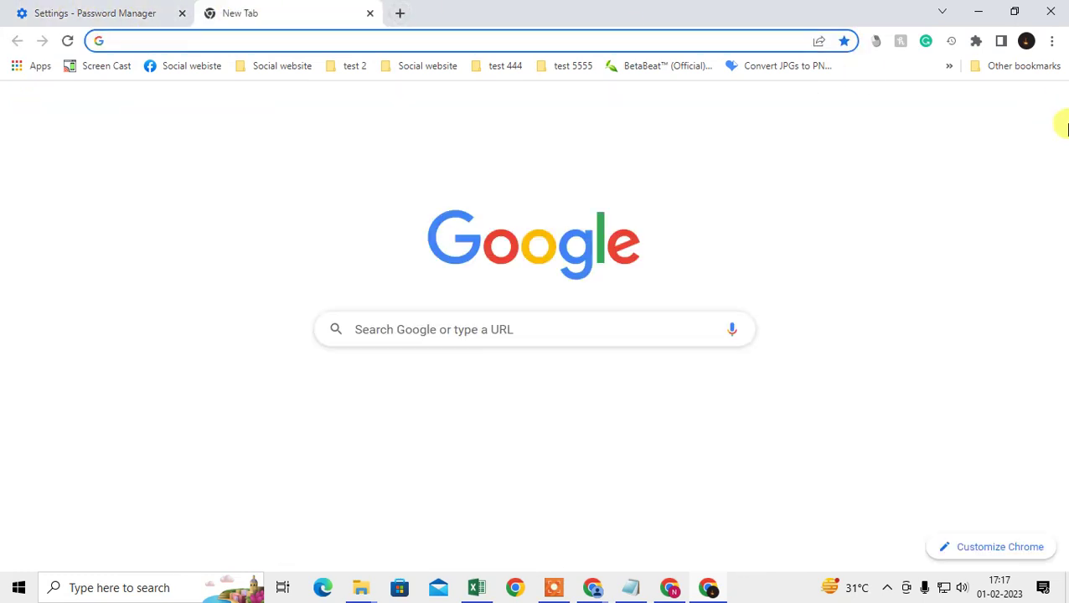
Step: Check the profile menu's 'Turn on sync' option, then return to the Password Manager tab
{"action": "left_click", "coordinate": [1026, 42]}
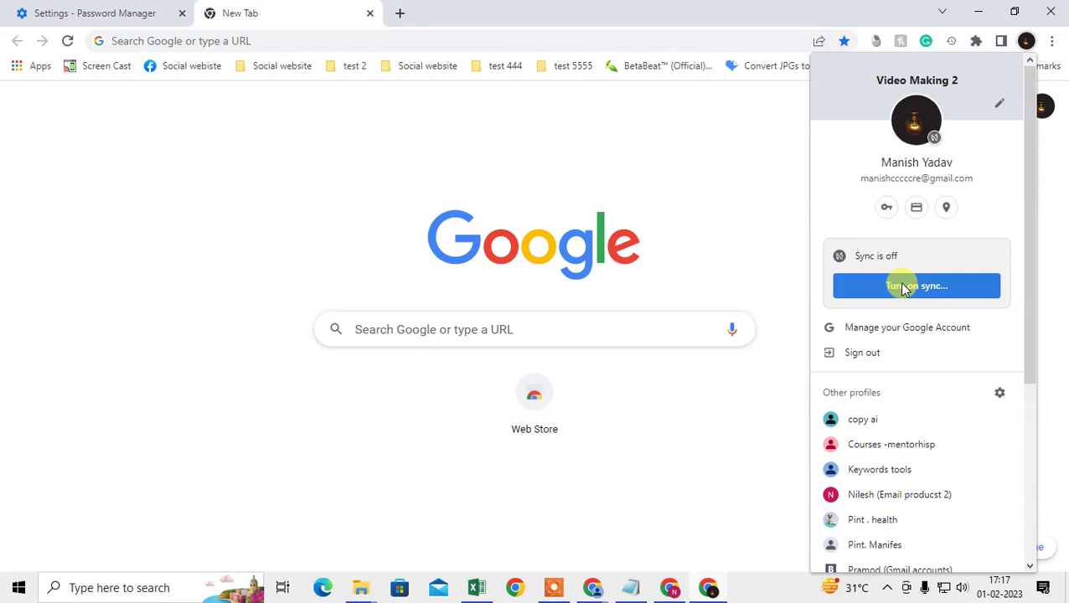
{"action": "left_click", "coordinate": [750, 222]}
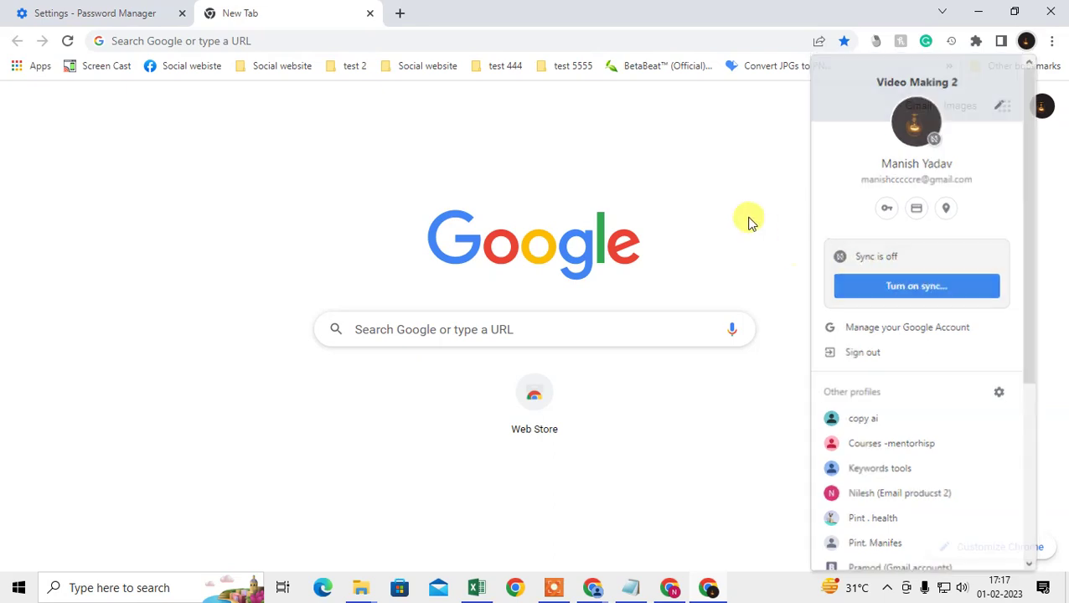
{"action": "left_click", "coordinate": [1026, 40]}
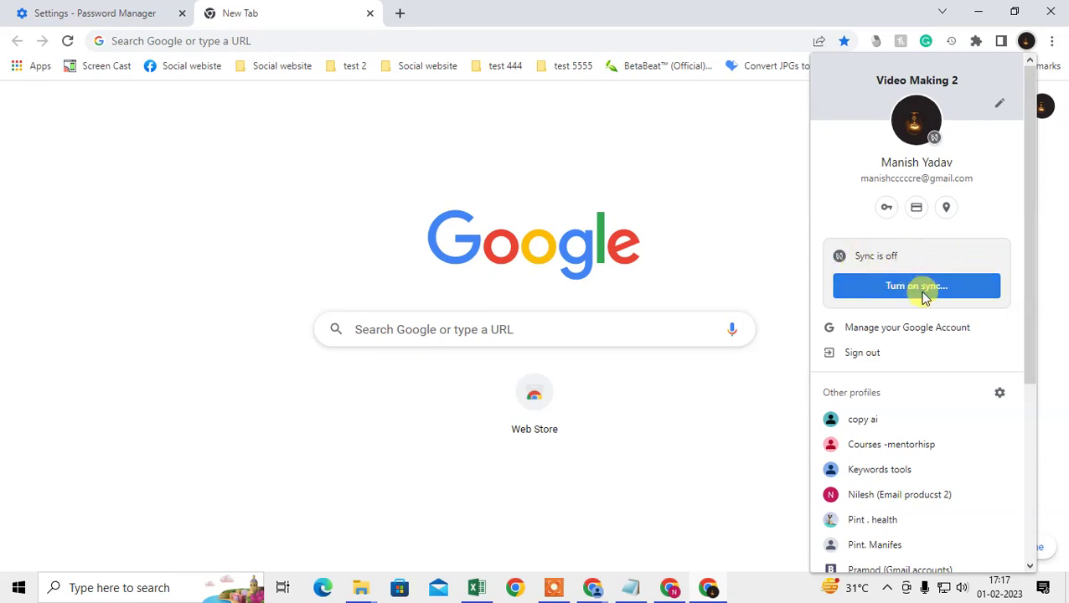
{"action": "left_click", "coordinate": [77, 6]}
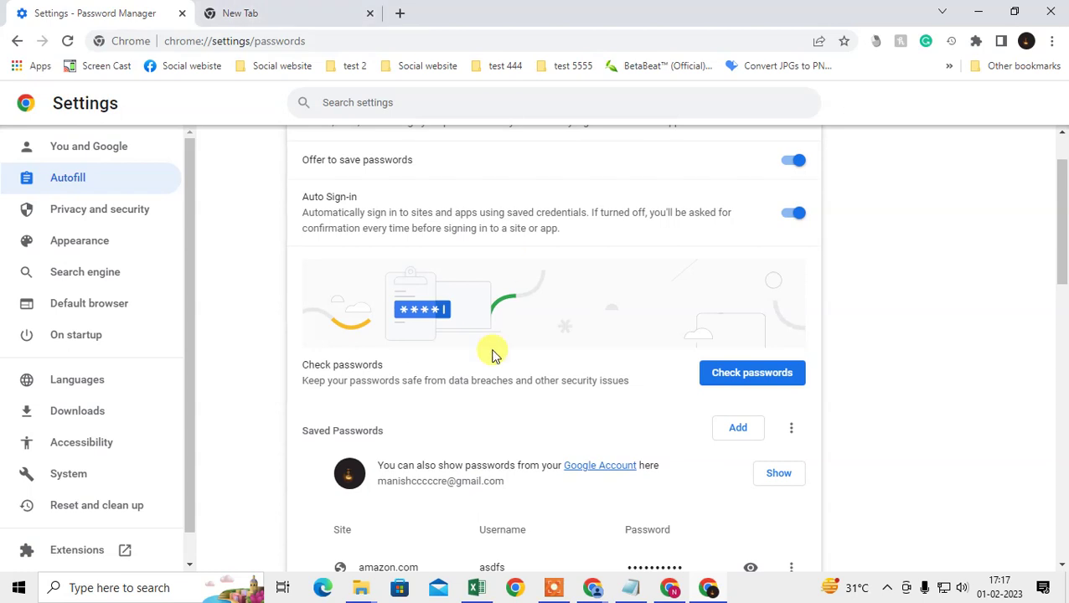
{"action": "left_click", "coordinate": [270, 10]}
{"action": "left_click", "coordinate": [119, 9]}
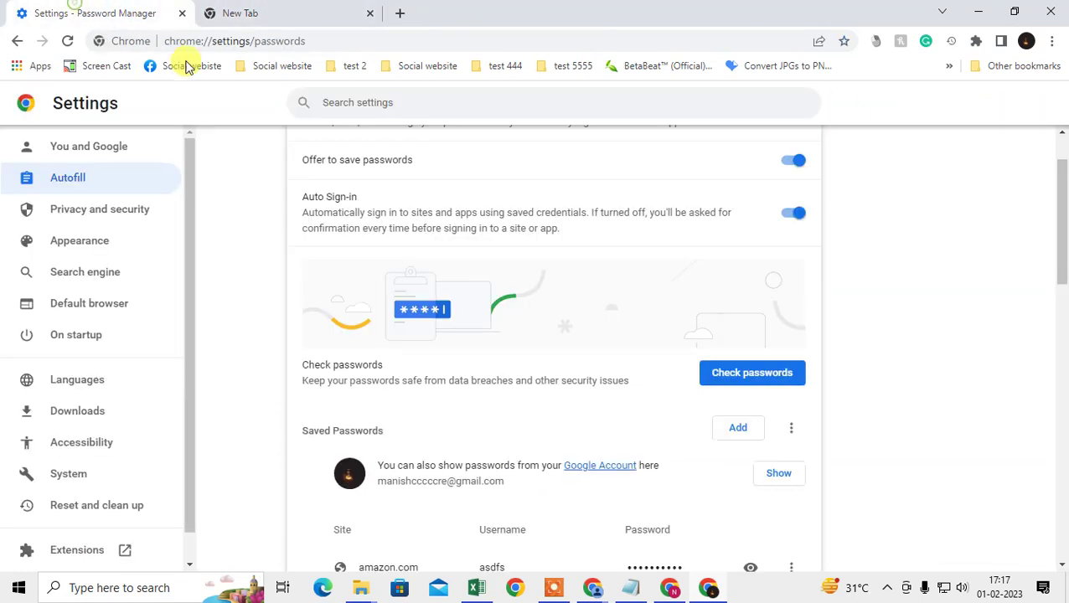
{"action": "left_click", "coordinate": [1025, 40]}
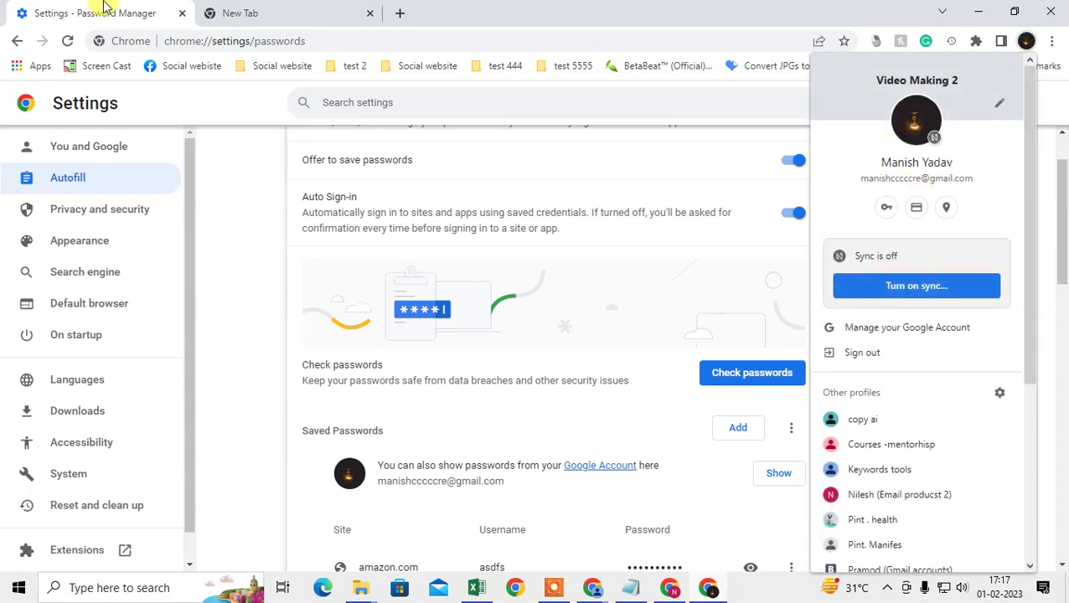
{"action": "left_click", "coordinate": [270, 7]}
{"action": "left_click", "coordinate": [21, 7]}
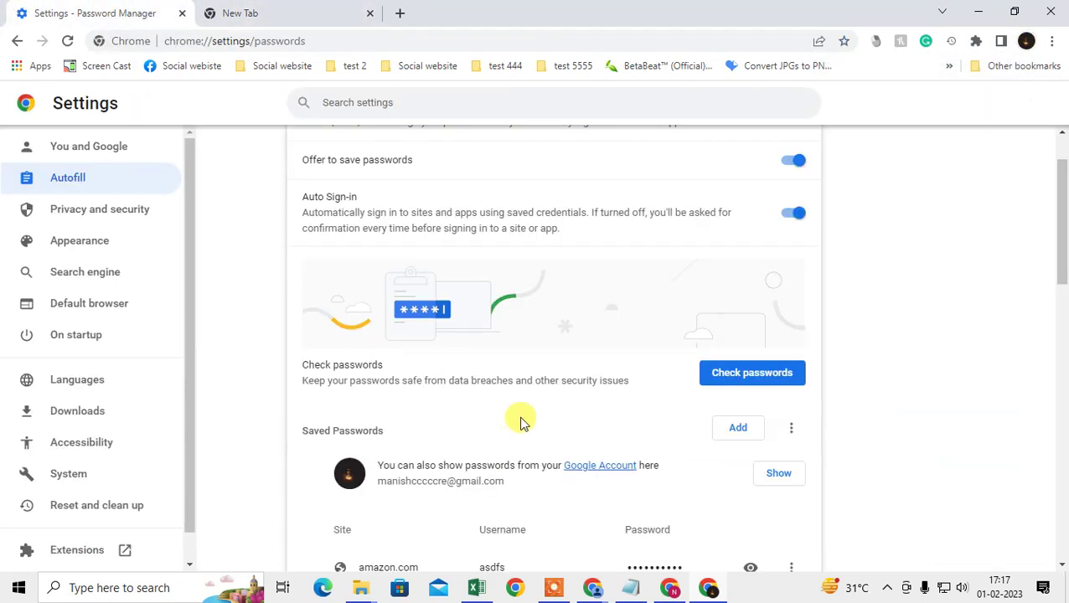
{"action": "scroll", "coordinate": [521, 422], "scroll_direction": "down", "scroll_amount": 10}
{"action": "scroll", "coordinate": [508, 417], "scroll_direction": "up", "scroll_amount": 5}
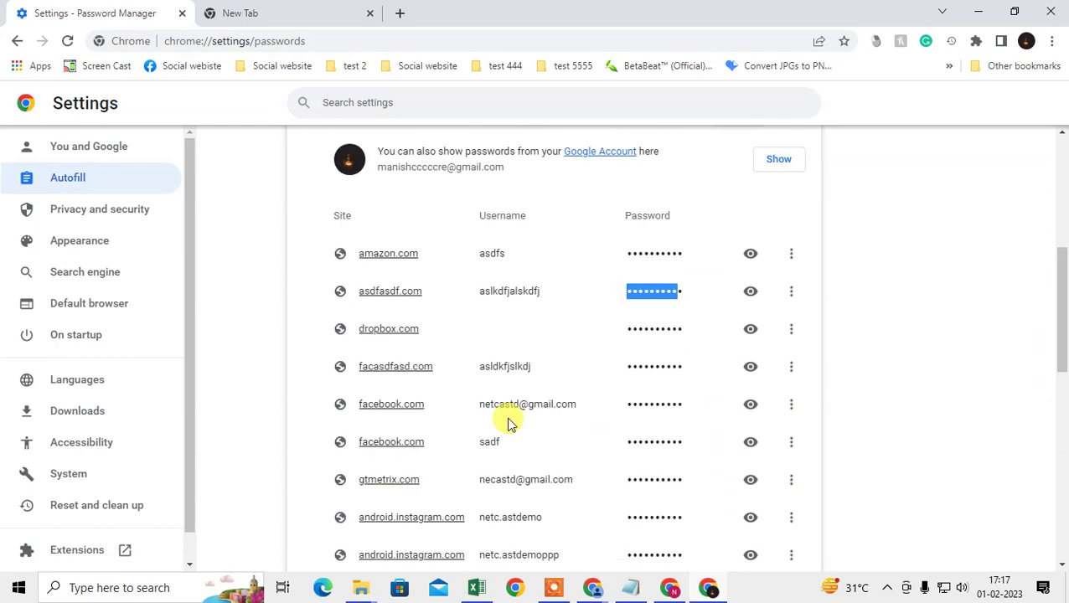
{"action": "scroll", "coordinate": [508, 423], "scroll_direction": "up", "scroll_amount": 3}
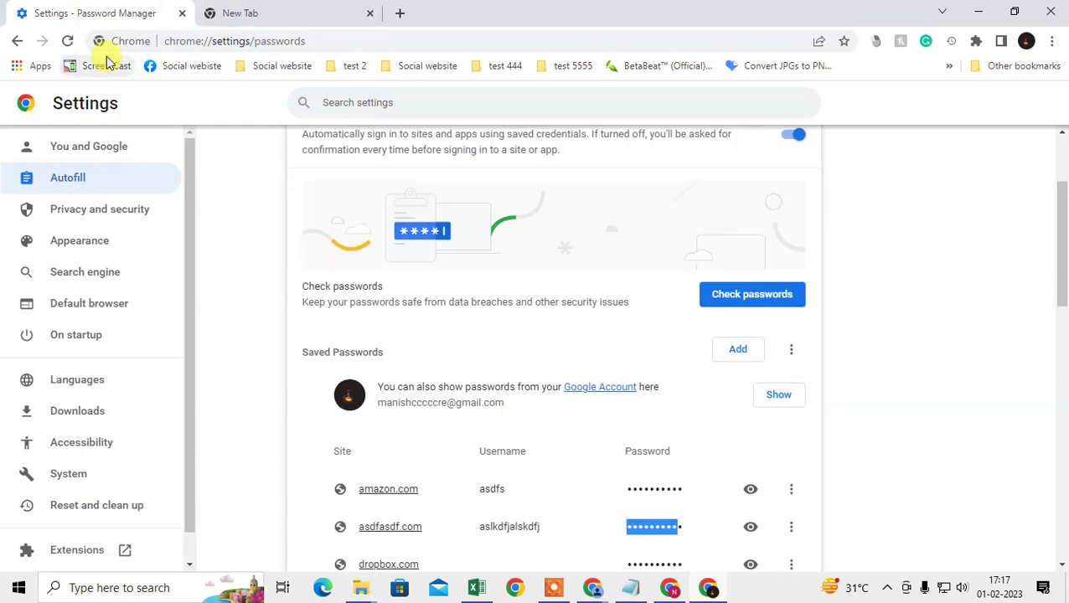
{"action": "left_click", "coordinate": [231, 10]}
{"action": "left_click", "coordinate": [1041, 109]}
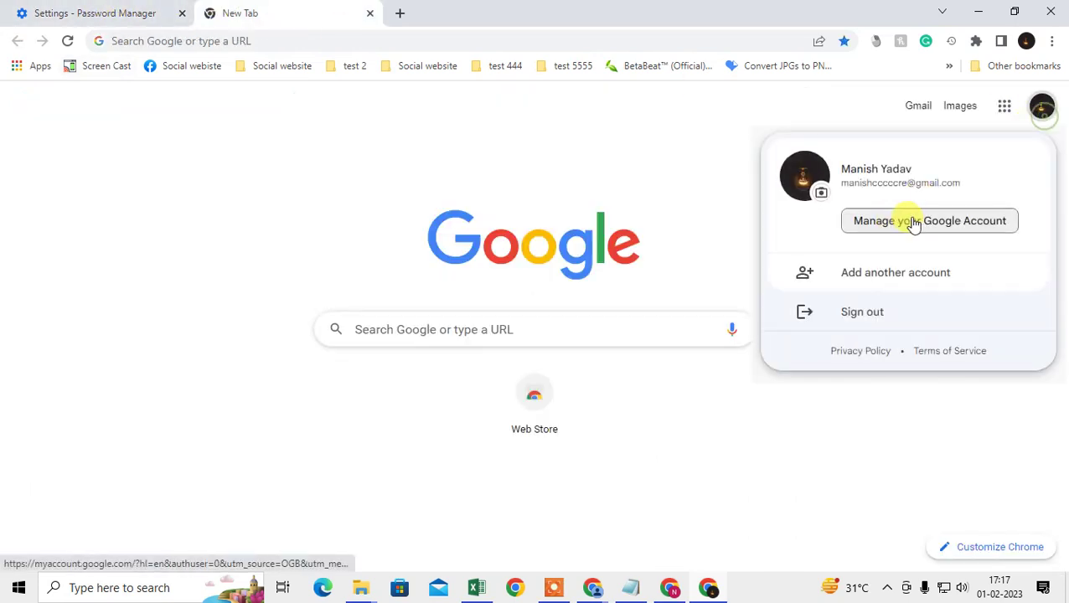
{"action": "left_click_drag", "start_coordinate": [840, 182], "coordinate": [1026, 181]}
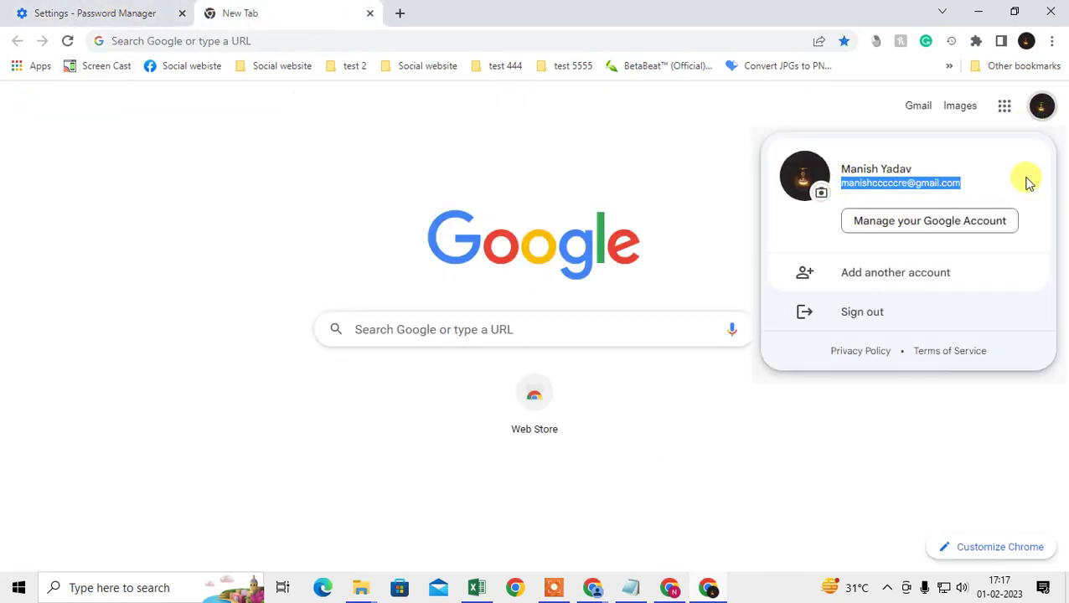
{"action": "left_click", "coordinate": [36, 7]}
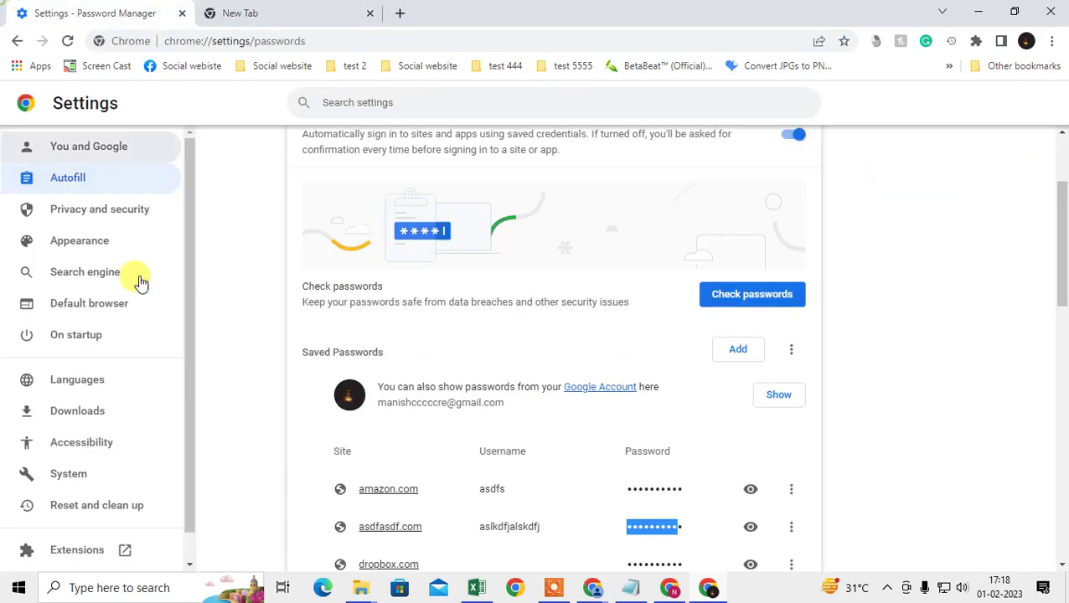
{"action": "scroll", "coordinate": [406, 366], "scroll_direction": "down", "scroll_amount": 3}
{"action": "scroll", "coordinate": [406, 366], "scroll_direction": "up", "scroll_amount": 5}
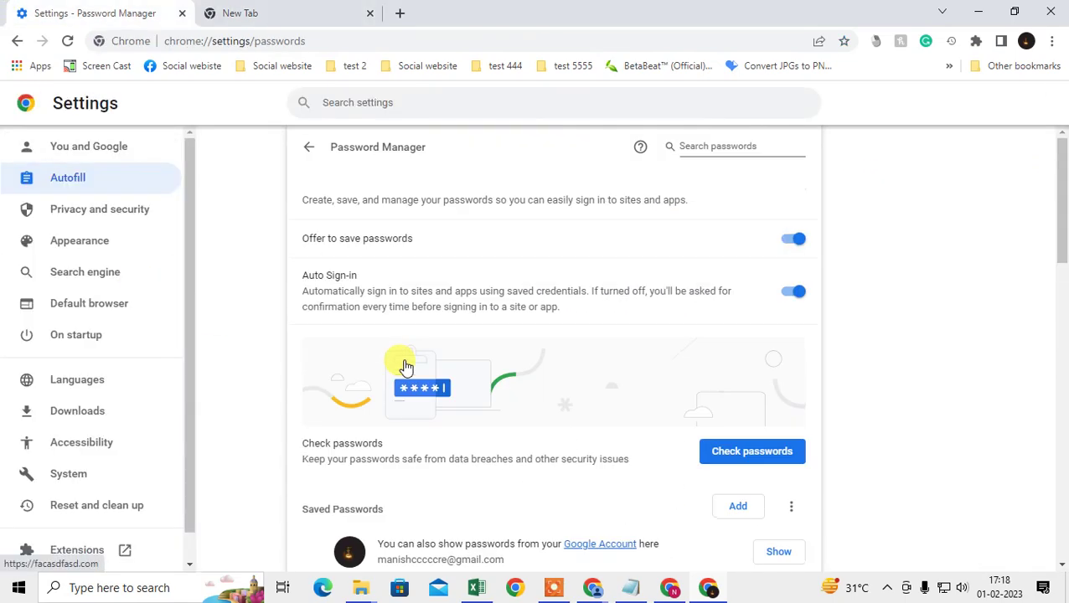
{"action": "scroll", "coordinate": [633, 369], "scroll_direction": "down", "scroll_amount": 4}
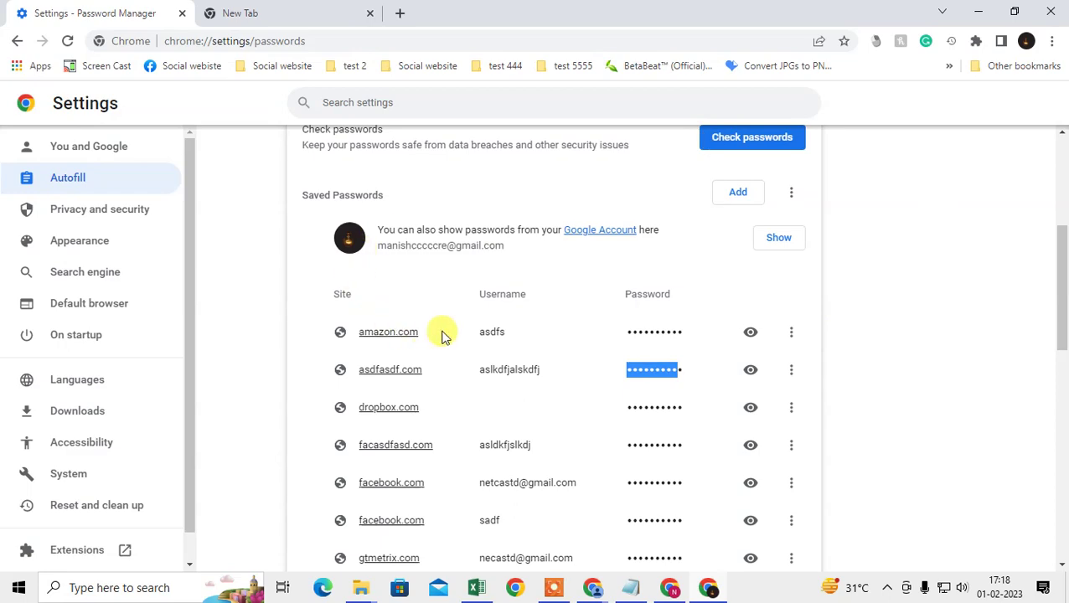
{"action": "scroll", "coordinate": [441, 336], "scroll_direction": "up", "scroll_amount": 4}
{"action": "scroll", "coordinate": [460, 508], "scroll_direction": "down", "scroll_amount": 2}
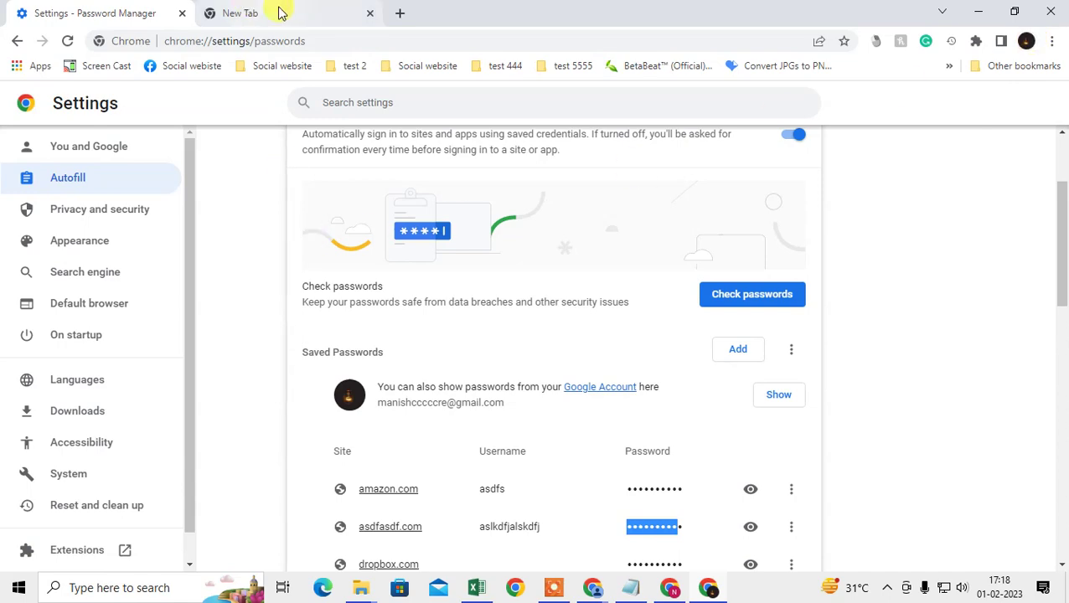
{"action": "scroll", "coordinate": [452, 222], "scroll_direction": "up", "scroll_amount": 2}
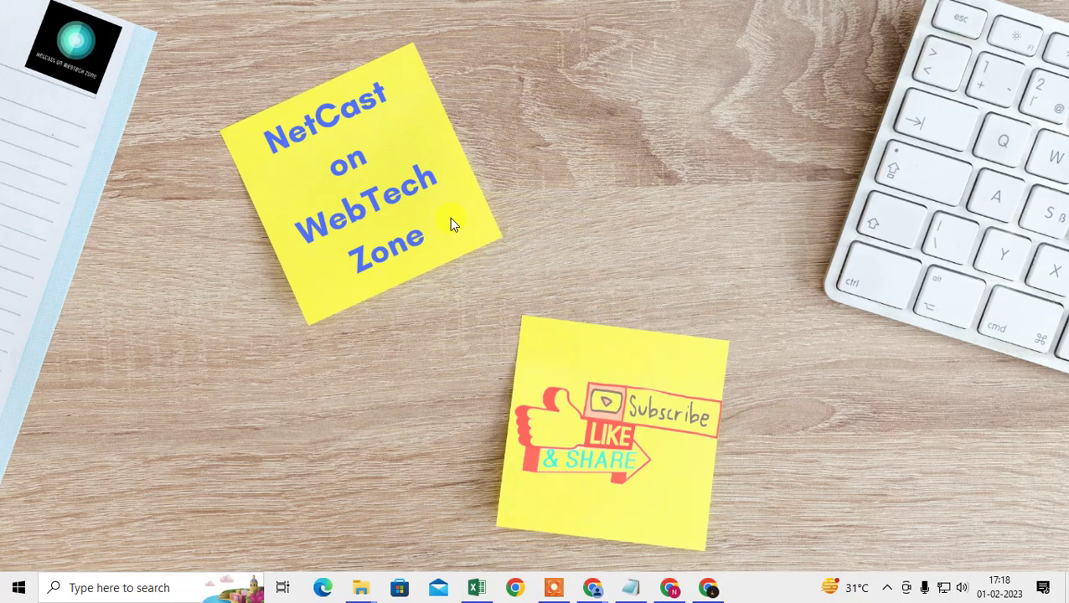